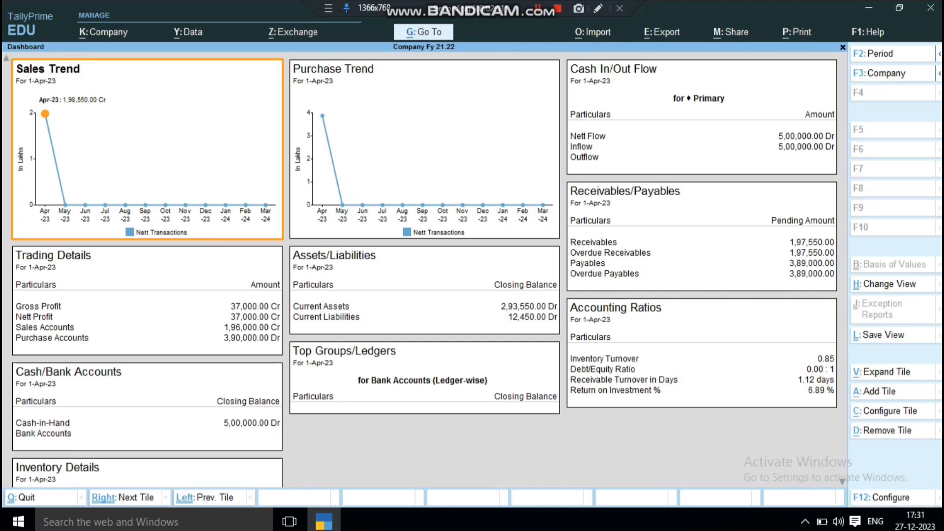
# Change the dashboard to the predefined Sales Dashboard saved view.
pyautogui.hotkey('ctrl', 'h')
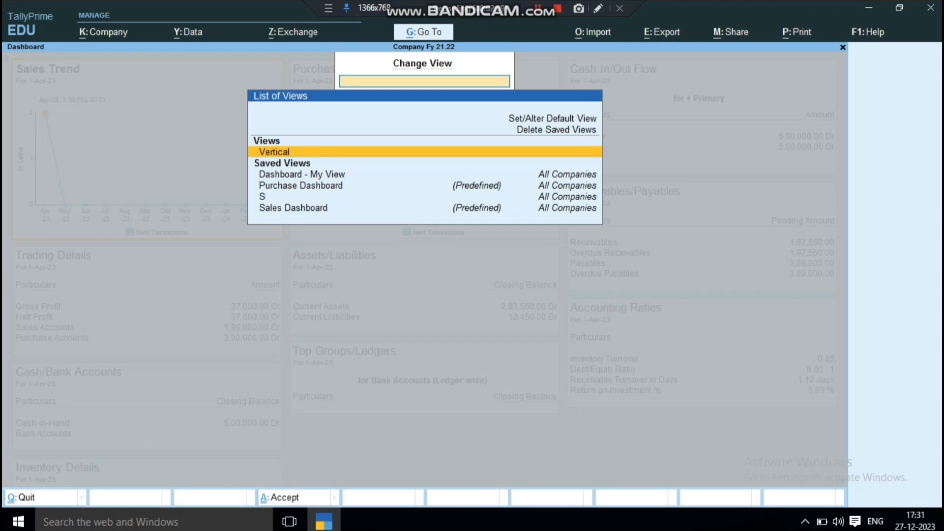
pyautogui.press('Down')
pyautogui.press('Down')
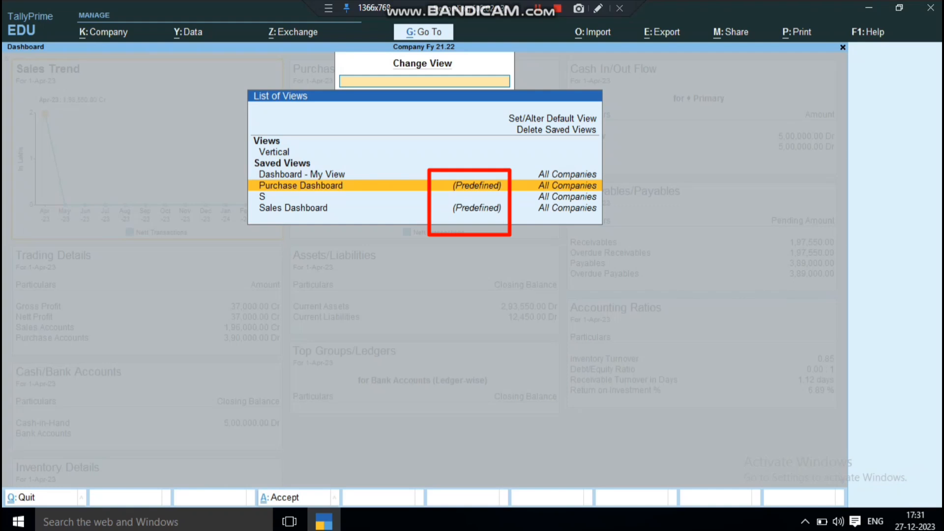
pyautogui.press('Down')
pyautogui.press('Down')
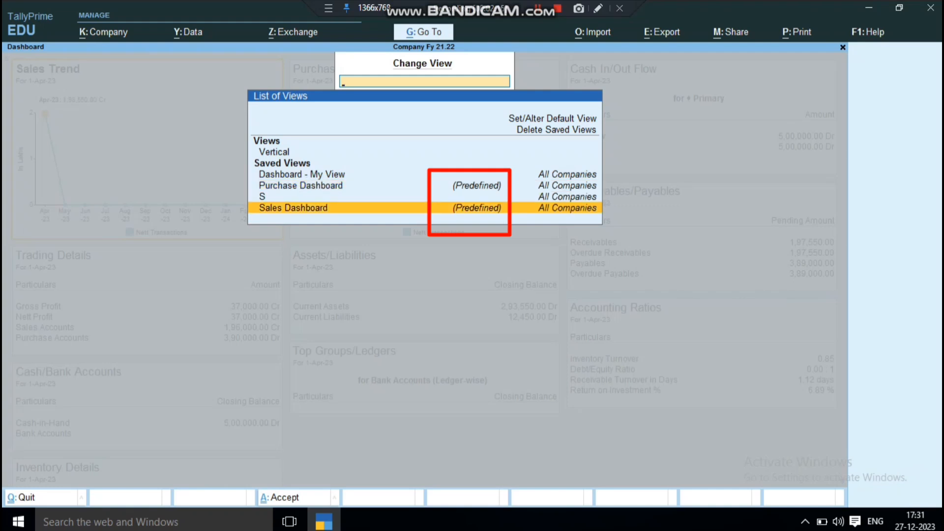
pyautogui.press('Up')
pyautogui.press('Up')
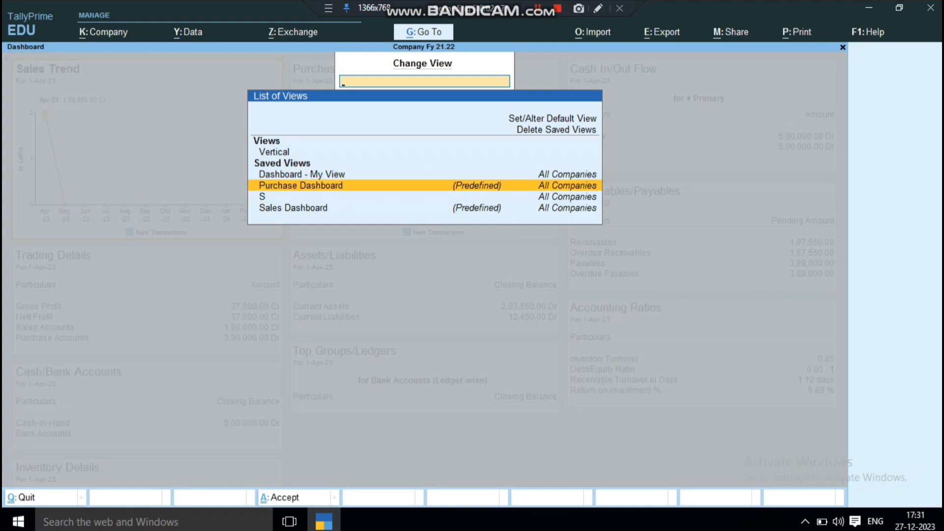
pyautogui.press('Down')
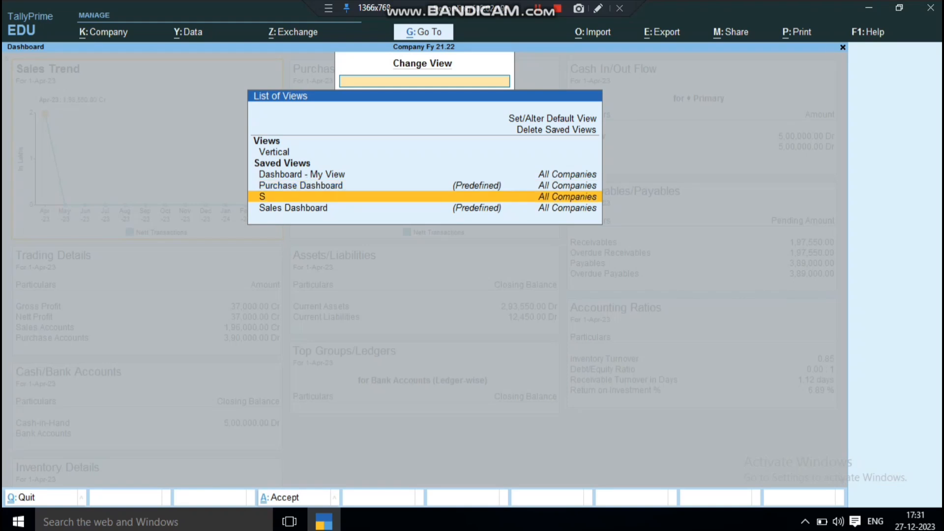
pyautogui.press('Down')
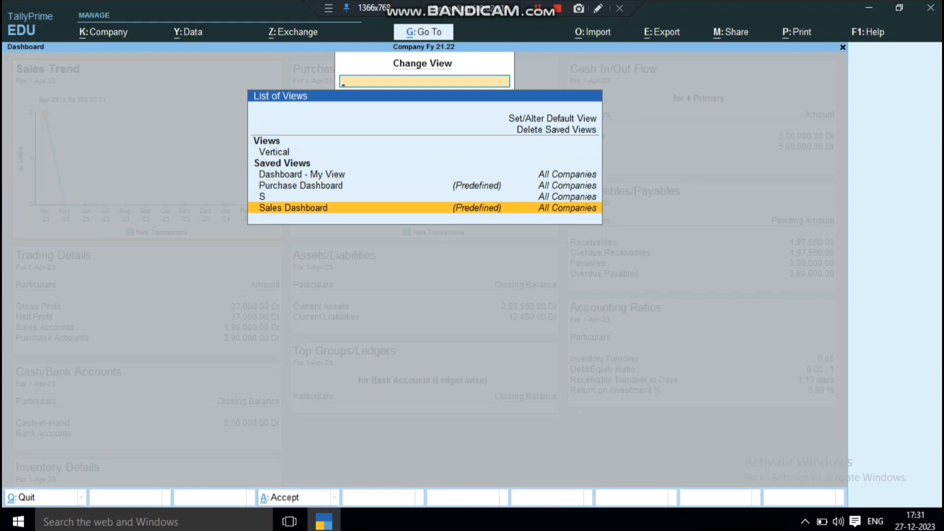
pyautogui.press('Return')
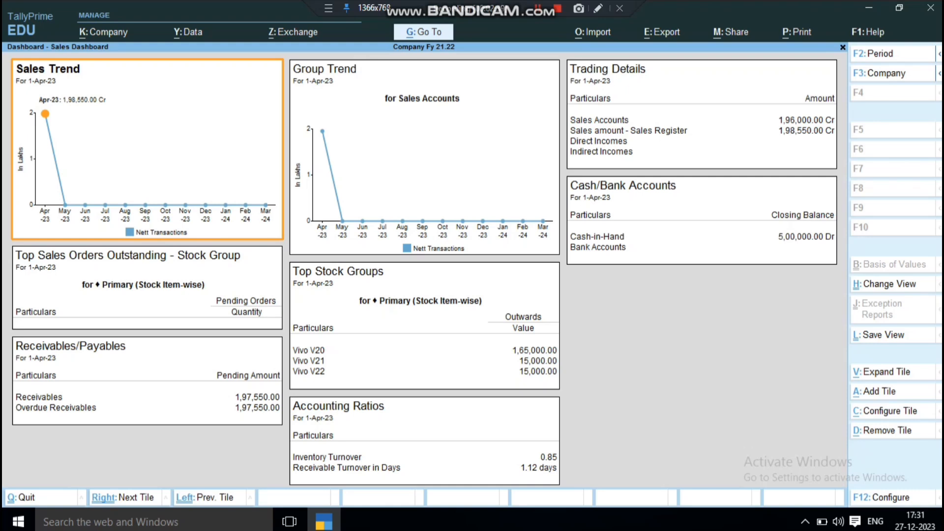
# Switch from the sales view to the predefined Purchase Dashboard saved view.
pyautogui.press('ctrl')
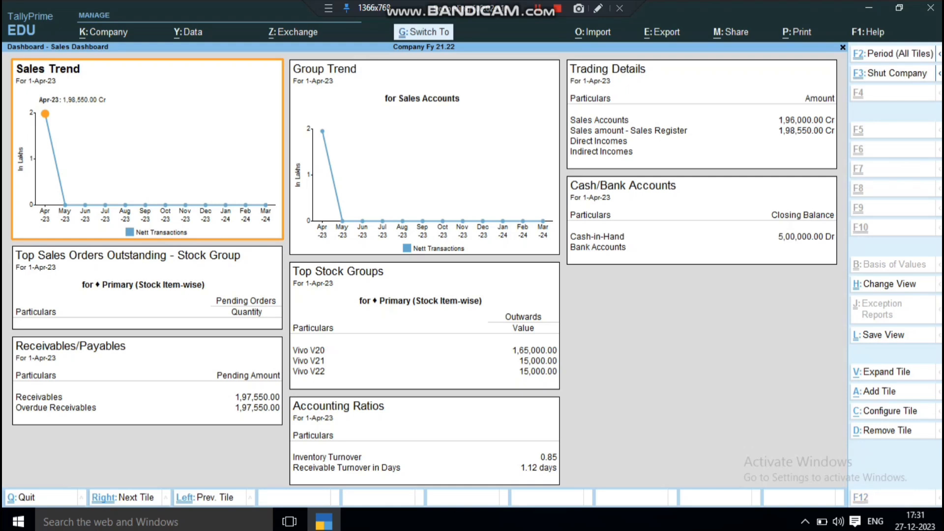
pyautogui.hotkey('ctrl', 'h')
pyautogui.press('Down')
pyautogui.press('Down')
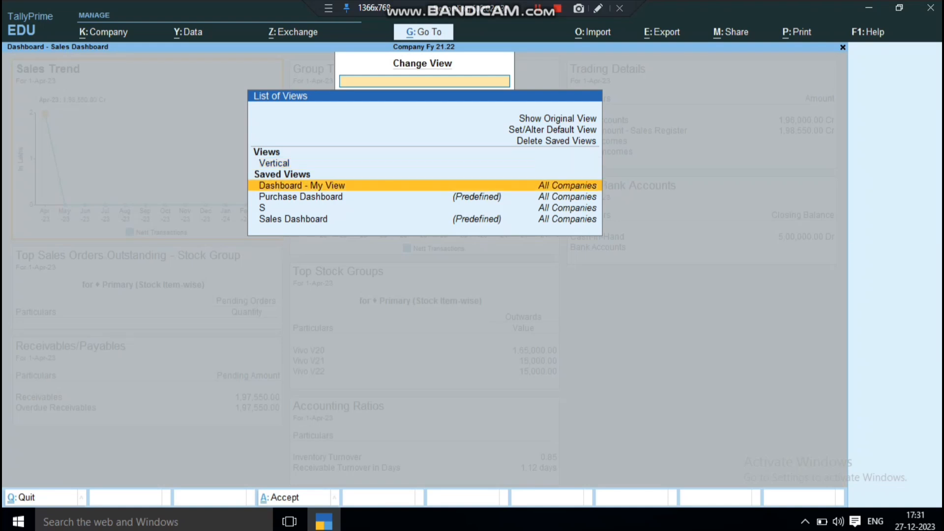
pyautogui.press('Return')
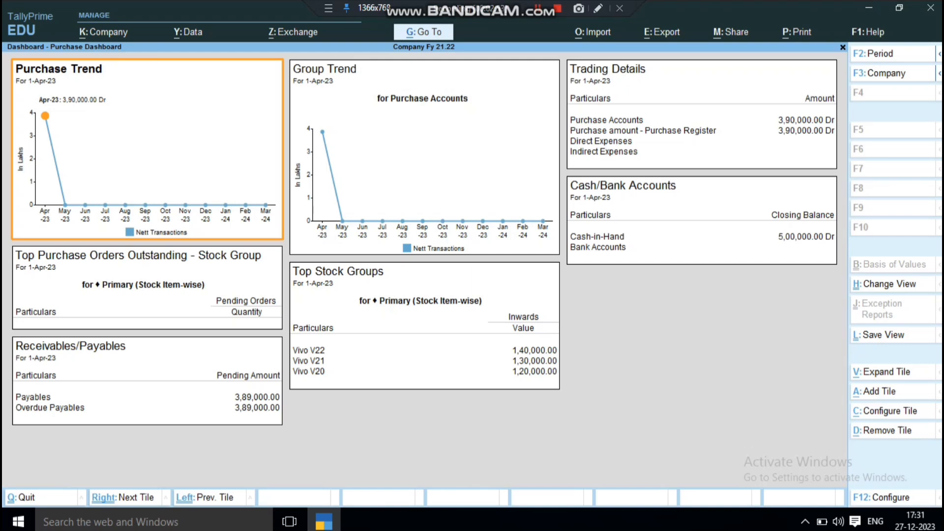
# Change the Purchase Dashboard's tile layout to the Vertical view.
pyautogui.press('ctrl')
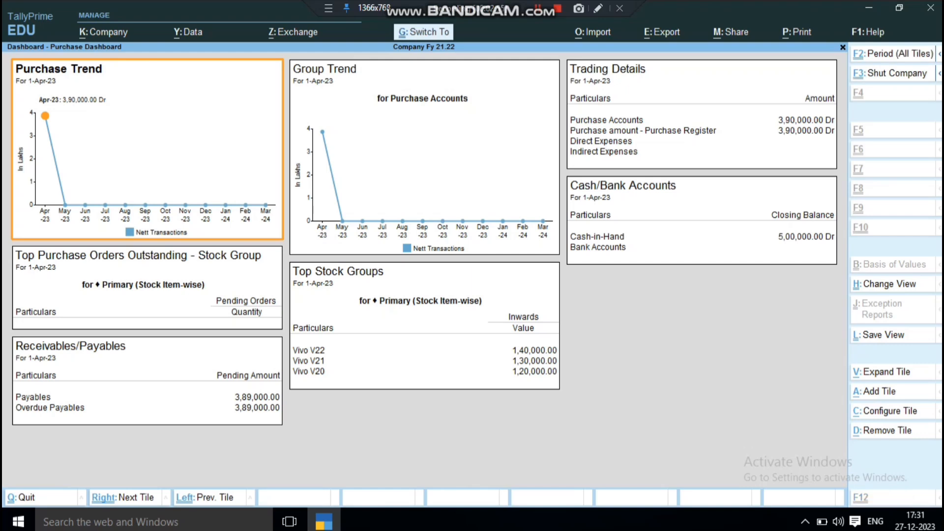
pyautogui.hotkey('ctrl', 'h')
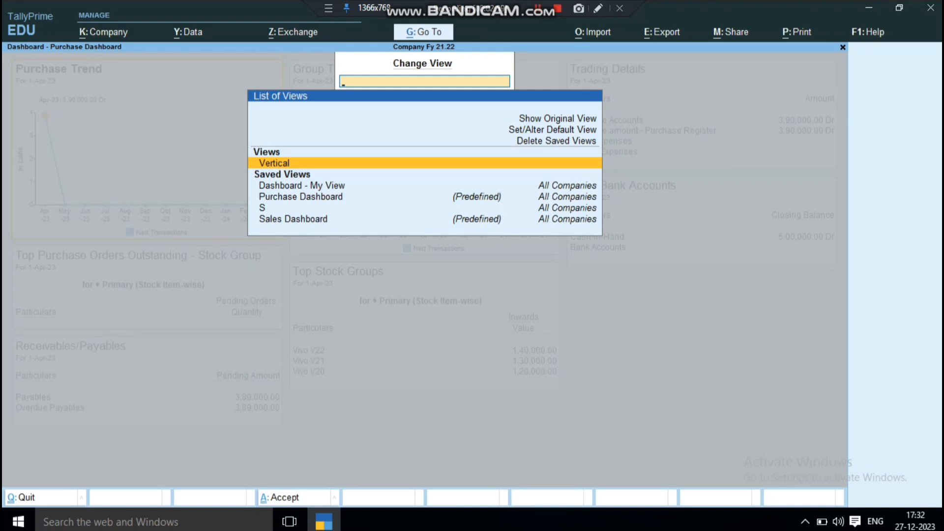
pyautogui.press('Return')
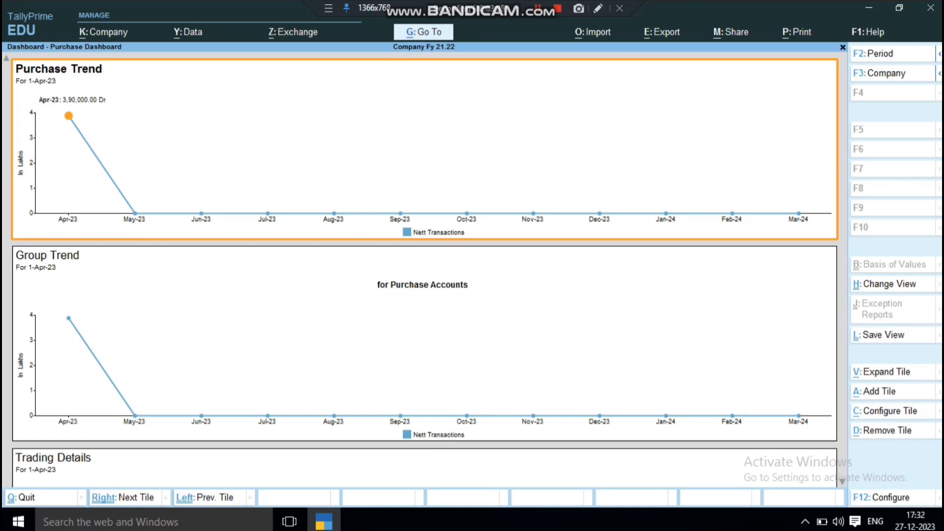
# Change the Purchase Dashboard's tile layout back to the Horizontal view.
pyautogui.press('ctrl')
pyautogui.hotkey('ctrl', 'h')
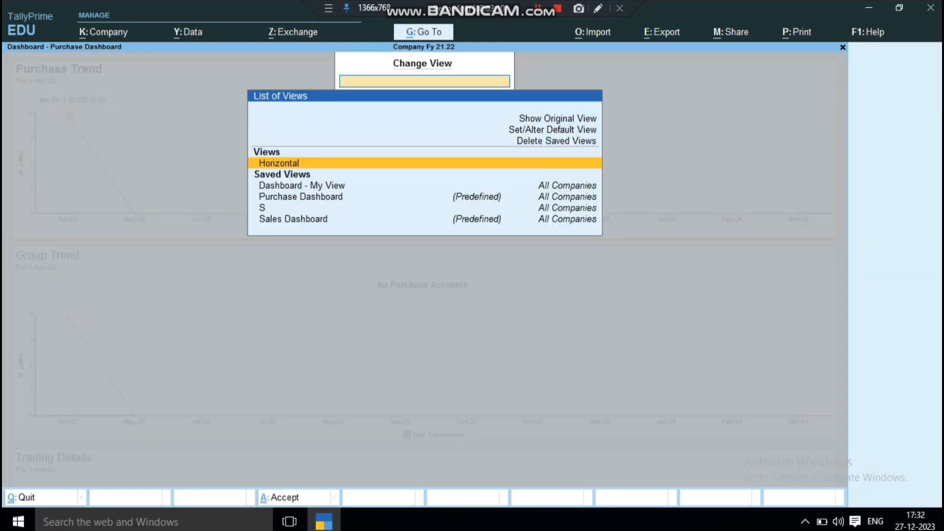
pyautogui.press('Return')
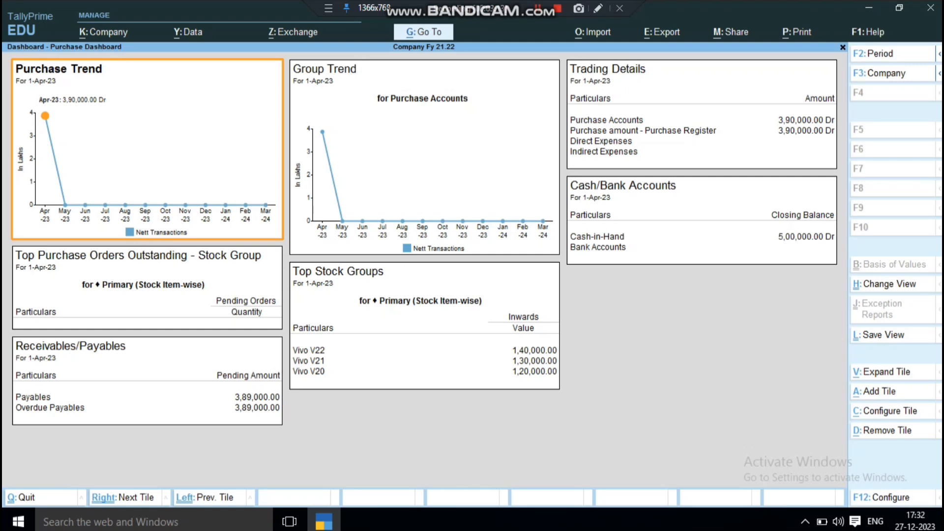
# Replace the Purchase Dashboard with the predefined Sales Dashboard saved view.
pyautogui.press('ctrl')
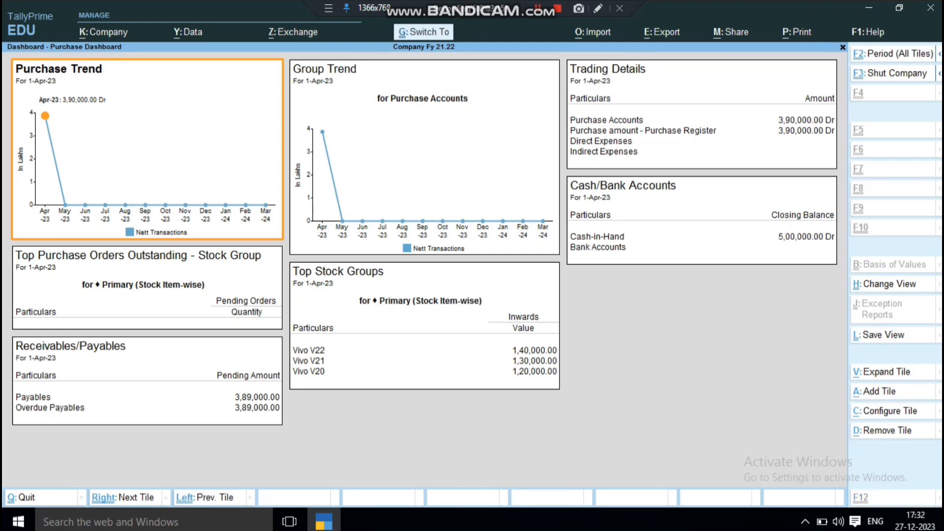
pyautogui.hotkey('ctrl', 'h')
pyautogui.press('Down')
pyautogui.press('Down')
pyautogui.press('Down')
pyautogui.press('Down')
pyautogui.press('Down')
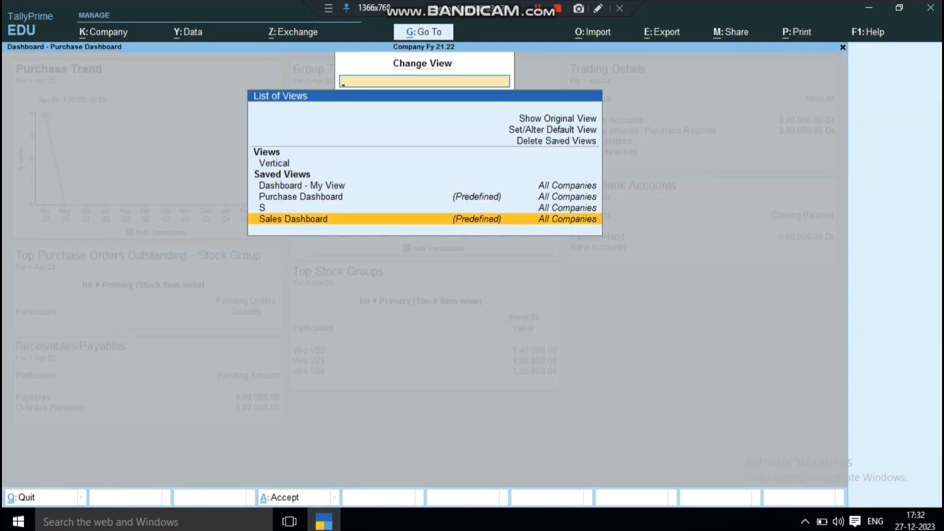
pyautogui.press('Return')
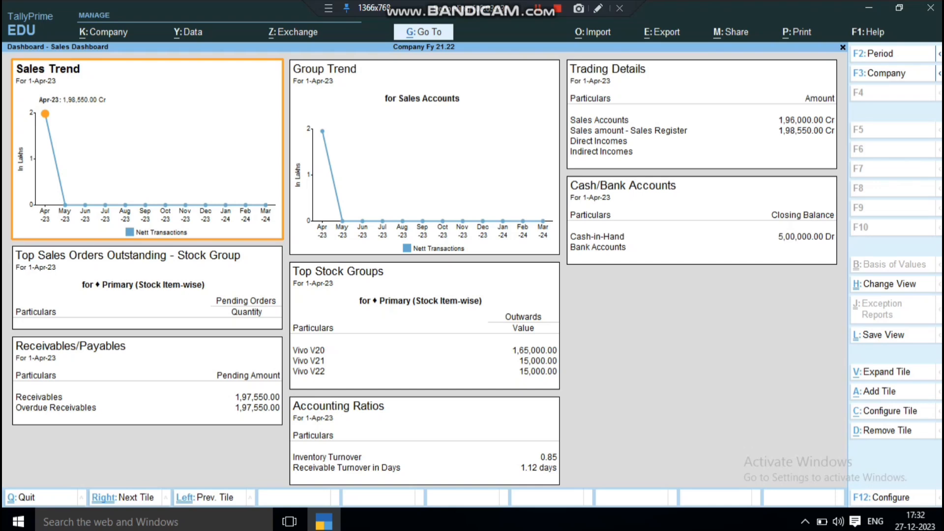
# Quit the saved dashboard views without saving them and return to the default dashboard.
pyautogui.press('Escape')
pyautogui.press('Escape')
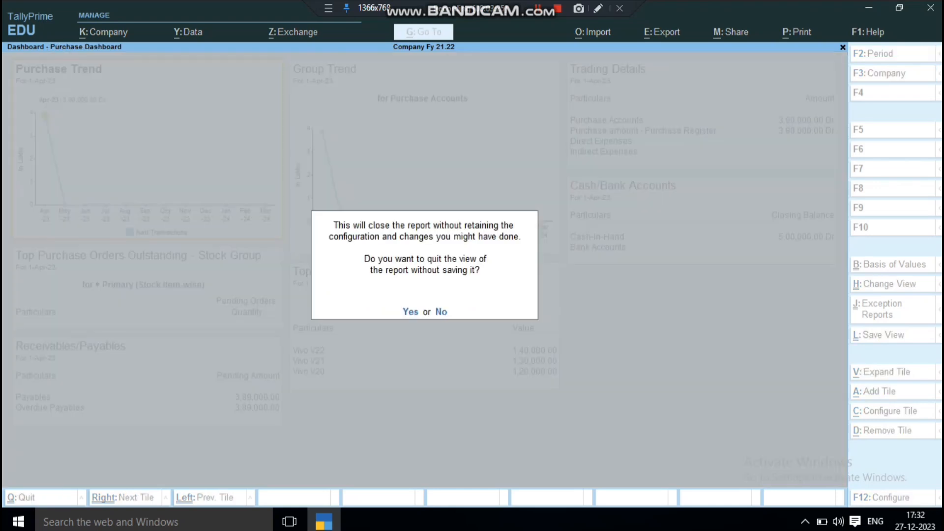
pyautogui.press('n')
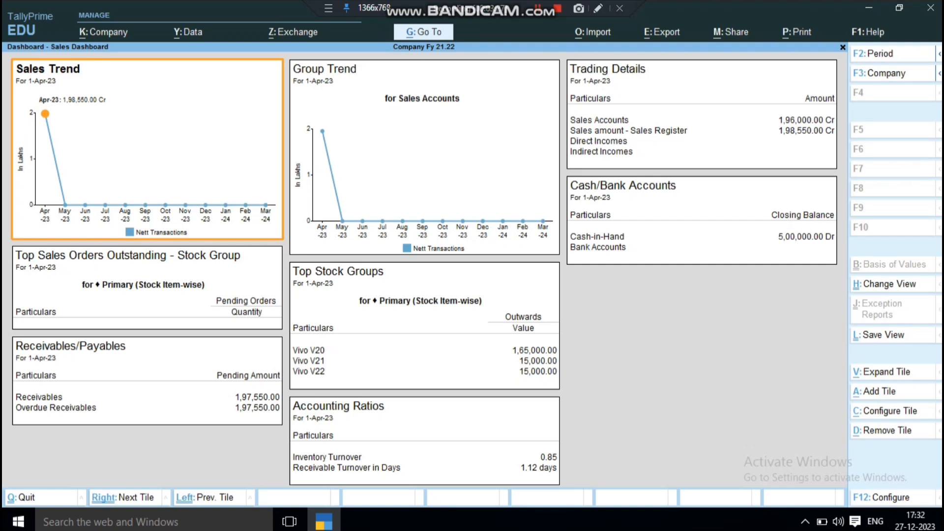
pyautogui.press('Escape')
pyautogui.press('Escape')
pyautogui.press('Return')
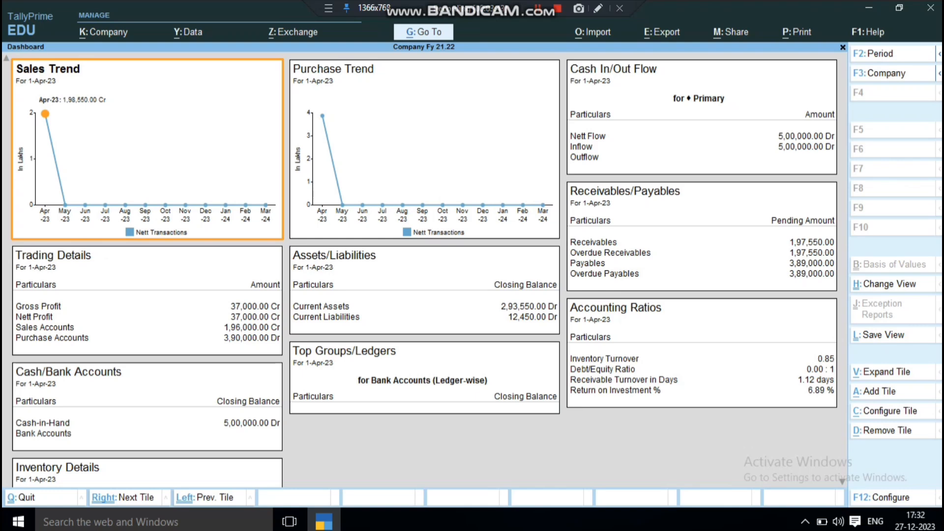
# Set the period of only the Sales Trend tile to 1-4-2023 through 1 May.
pyautogui.press('Right')
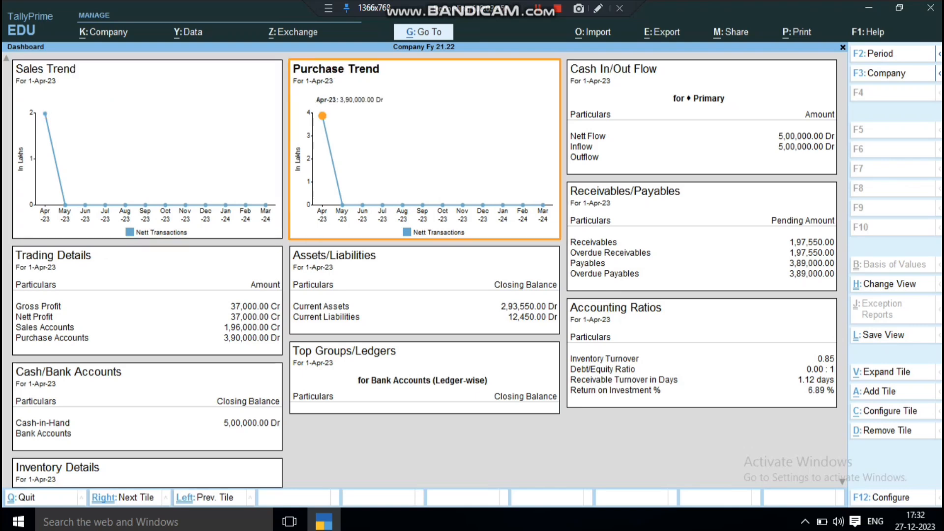
pyautogui.press('Left')
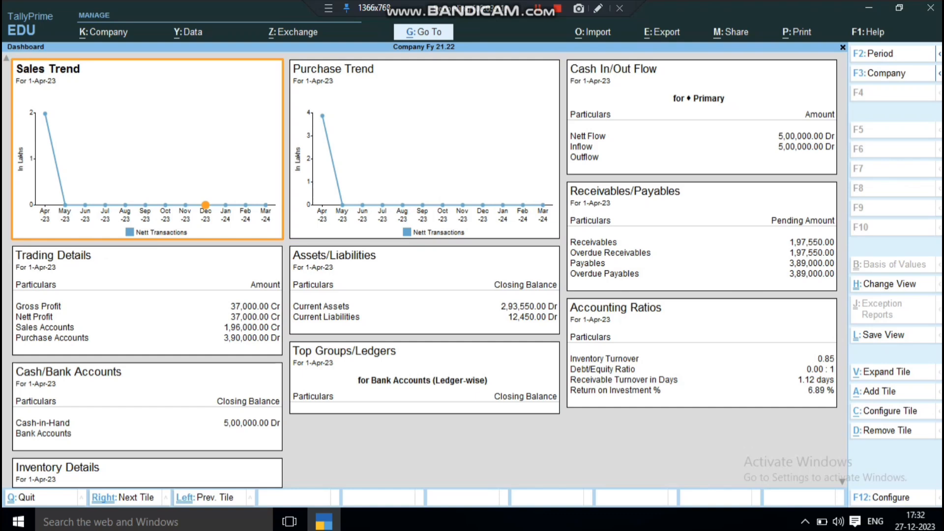
pyautogui.press('F2')
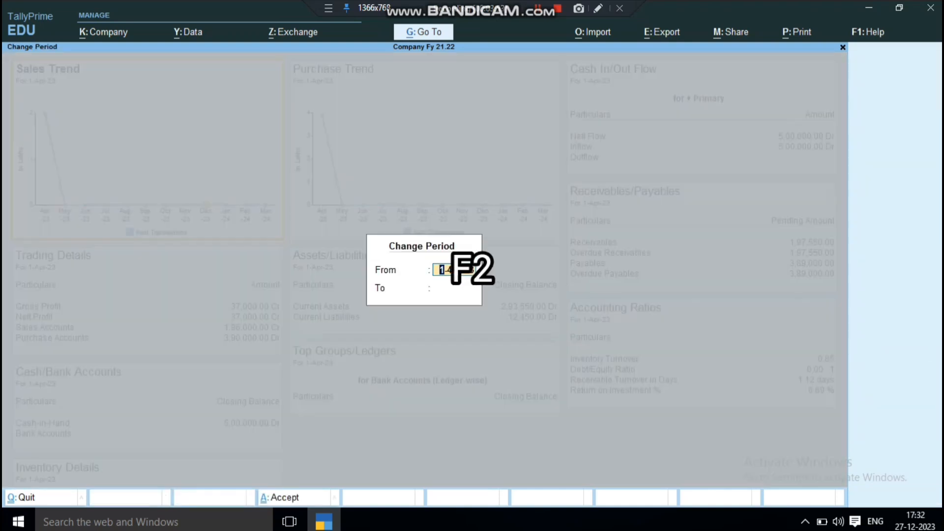
pyautogui.press('Return')
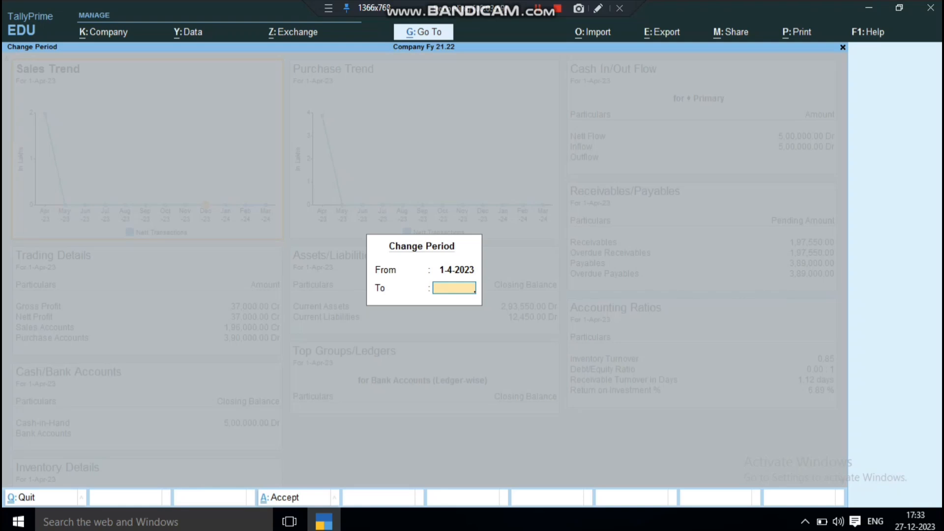
pyautogui.write('1 may')
pyautogui.press('Return')
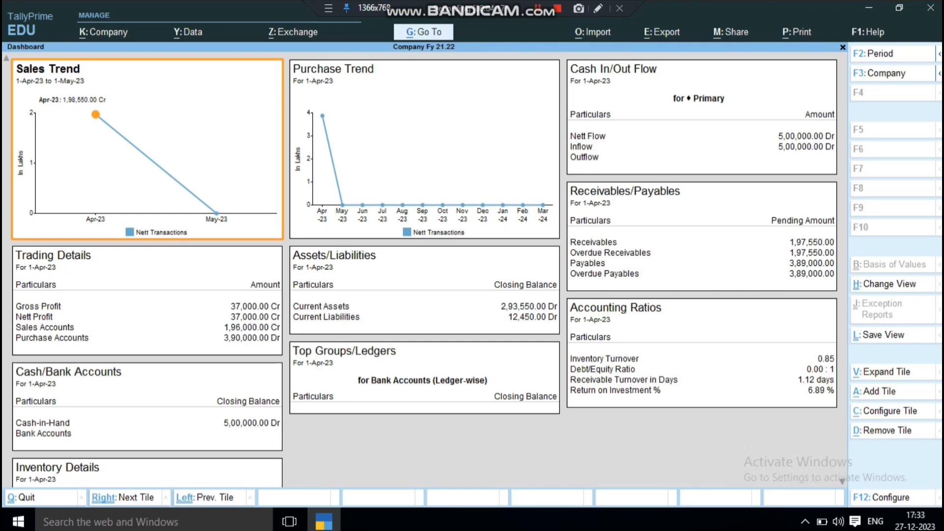
# Set the period of all dashboard tiles to 1-4-2023 through 1 May.
pyautogui.press('ctrl')
pyautogui.hotkey('ctrl', 'F2')
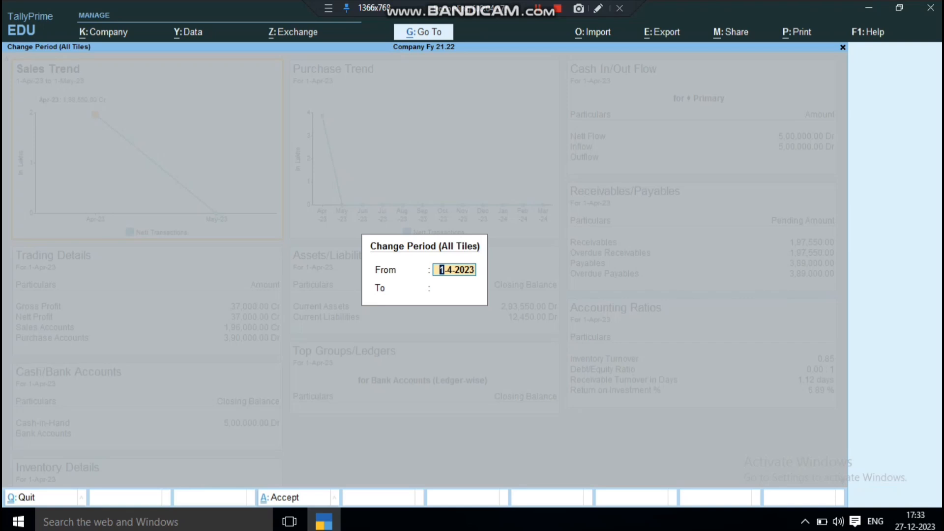
pyautogui.press('Return')
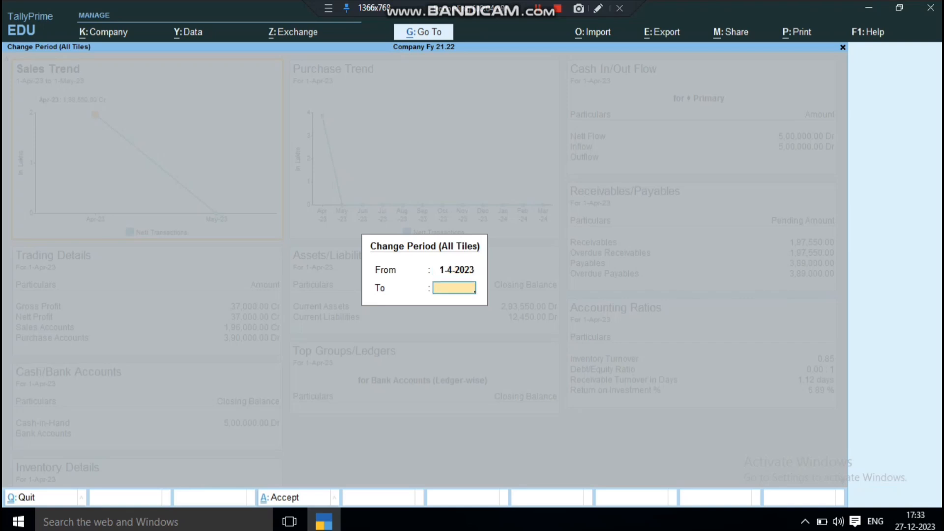
pyautogui.write('1 may')
pyautogui.press('Return')
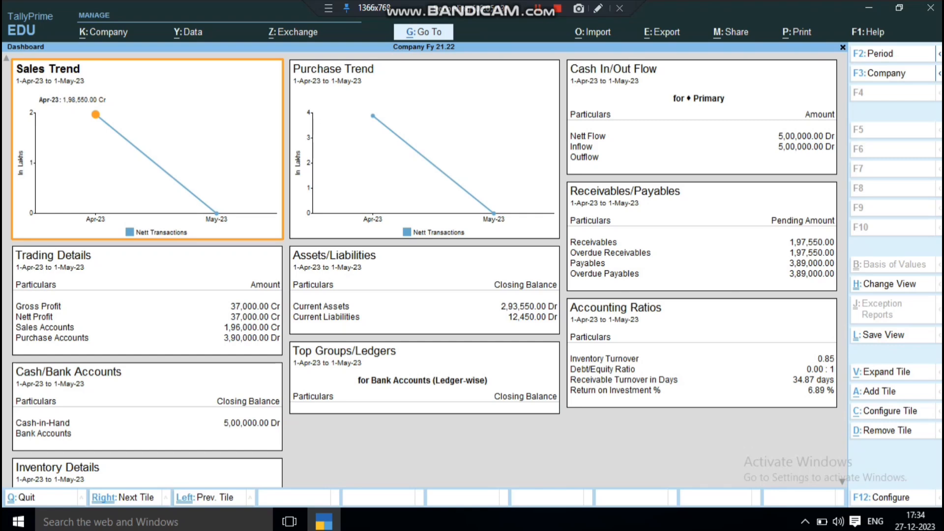
# Move the tile selection horizontally across the dashboard, from Sales Trend to Cash In/Out Flow.
pyautogui.press('ctrl')
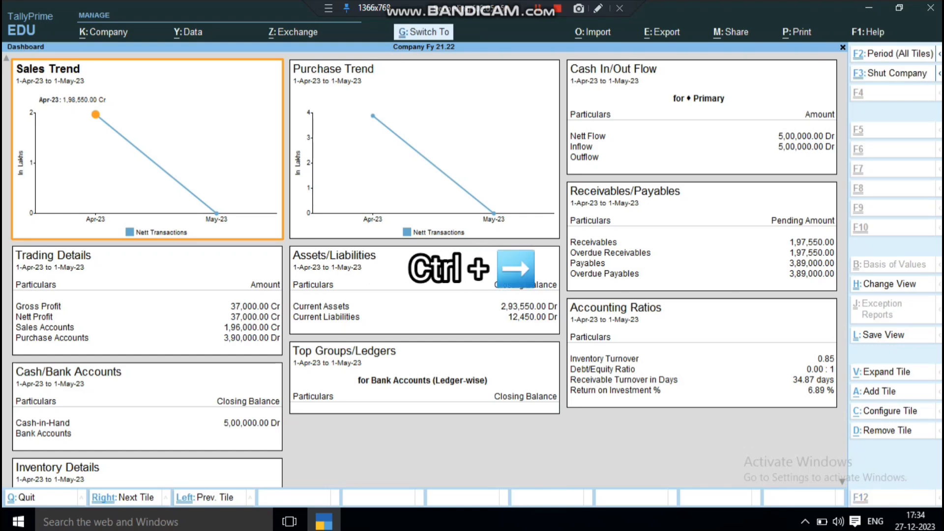
pyautogui.hotkey('ctrl', 'Right')
pyautogui.hotkey('ctrl', 'Right')
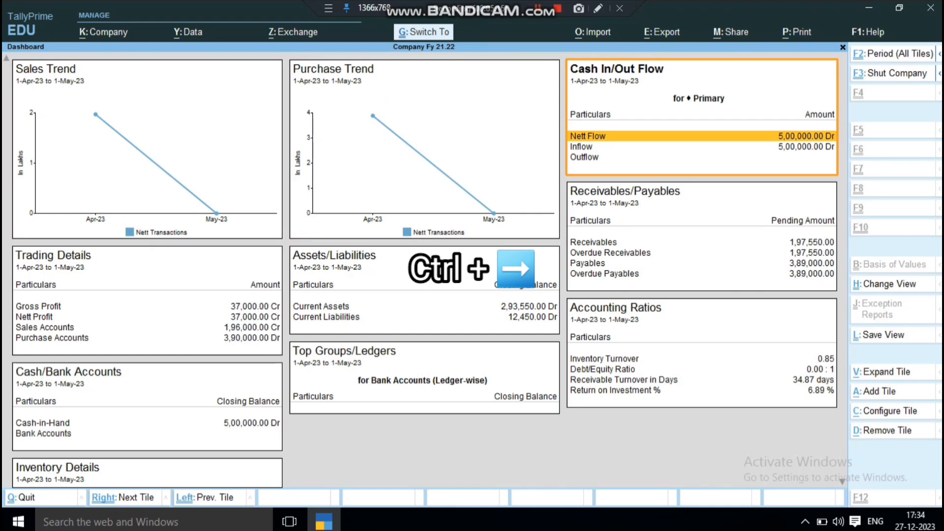
pyautogui.hotkey('ctrl', 'Right')
pyautogui.hotkey('ctrl', 'Right')
pyautogui.hotkey('ctrl', 'Right')
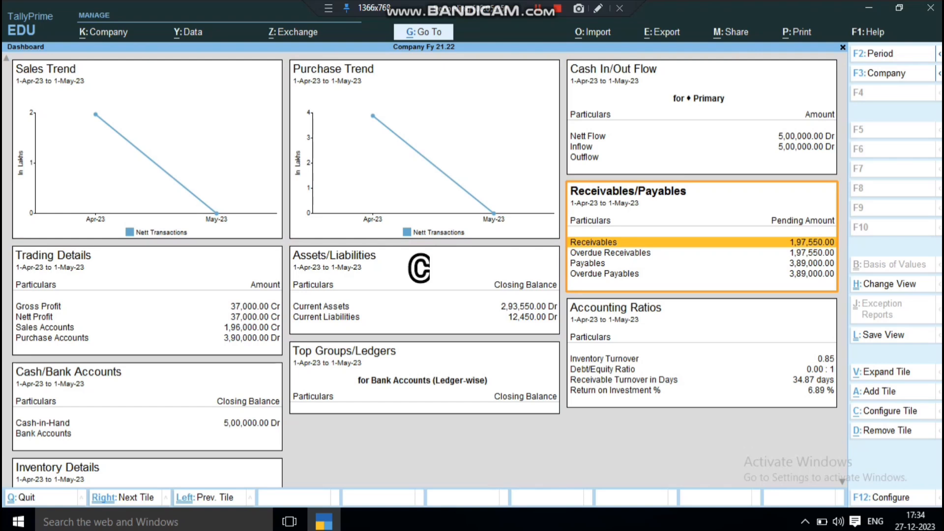
# Move the tile selection down the third column to Accounting Ratios and back up to Cash In/Out Flow.
pyautogui.hotkey('ctrl', 'Down')
pyautogui.hotkey('ctrl', 'Down')
pyautogui.hotkey('ctrl', 'Down')
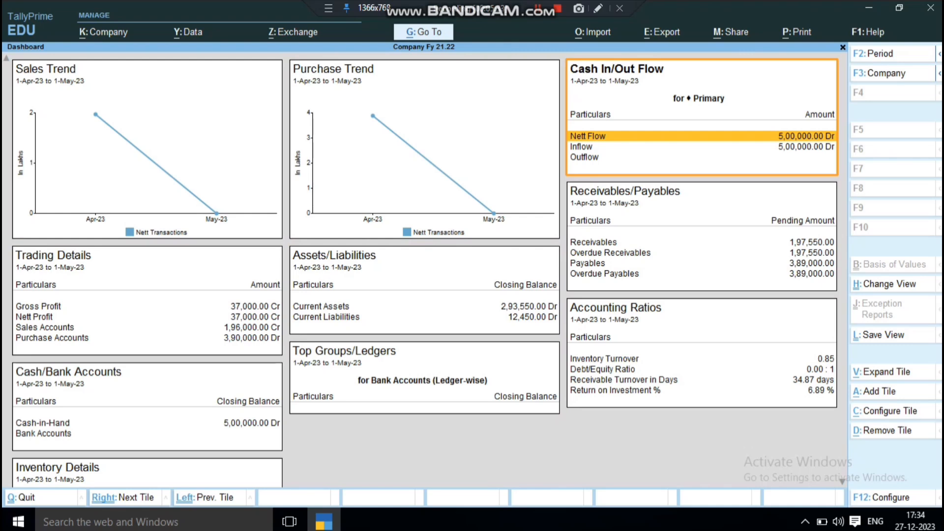
pyautogui.hotkey('ctrl', 'Down')
pyautogui.hotkey('ctrl', 'Down')
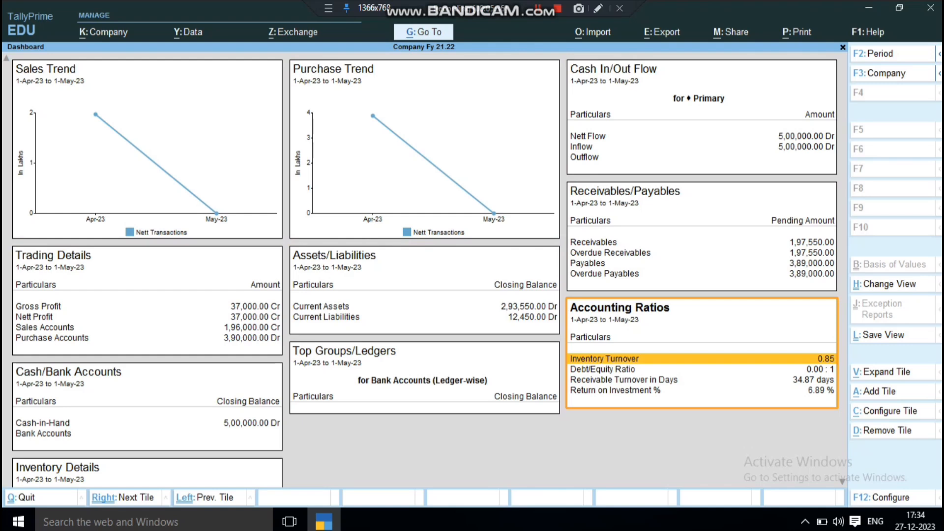
pyautogui.press('ctrl')
pyautogui.hotkey('ctrl', 'Up')
pyautogui.hotkey('ctrl', 'Up')
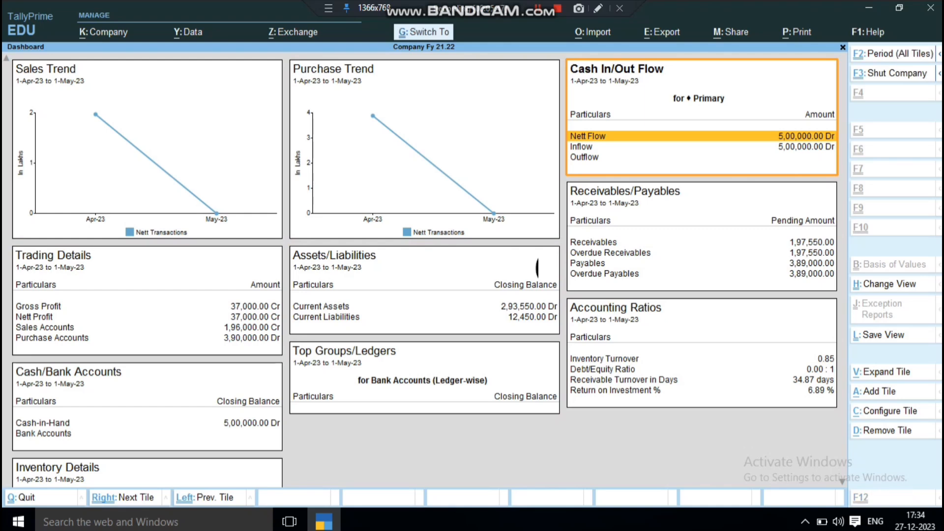
# Move the tile selection back across the dashboard to Sales Trend and down to Trading Details.
pyautogui.hotkey('ctrl', 'Left')
pyautogui.hotkey('ctrl', 'Left')
pyautogui.press('ctrl')
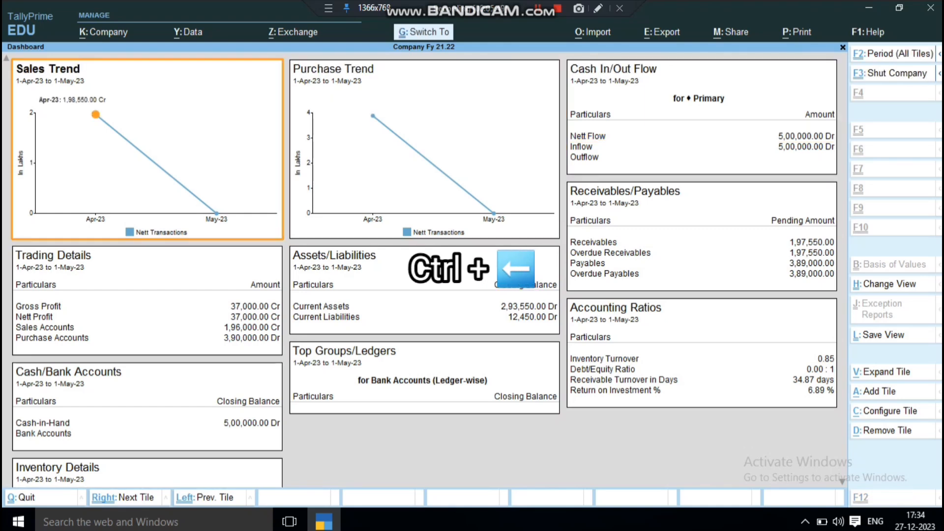
pyautogui.press('Down')
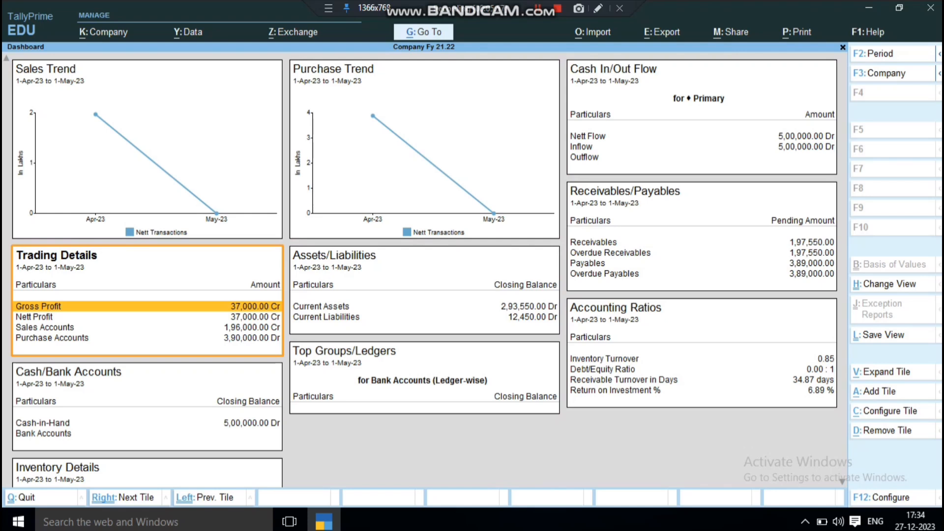
# Step the selection backward tile by tile from Trading Details until Sales Trend is selected.
pyautogui.hotkey('shift', 'Tab')
pyautogui.hotkey('shift', 'Tab')
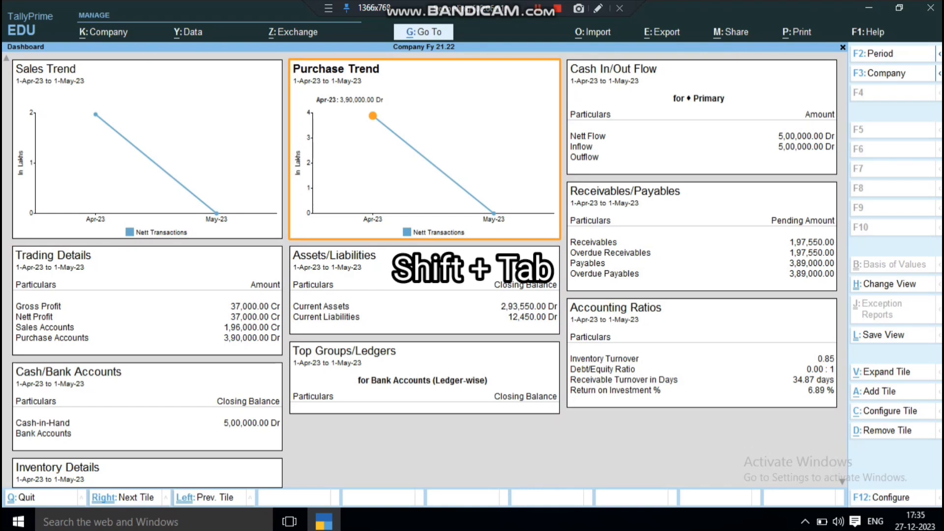
pyautogui.hotkey('shift', 'Tab')
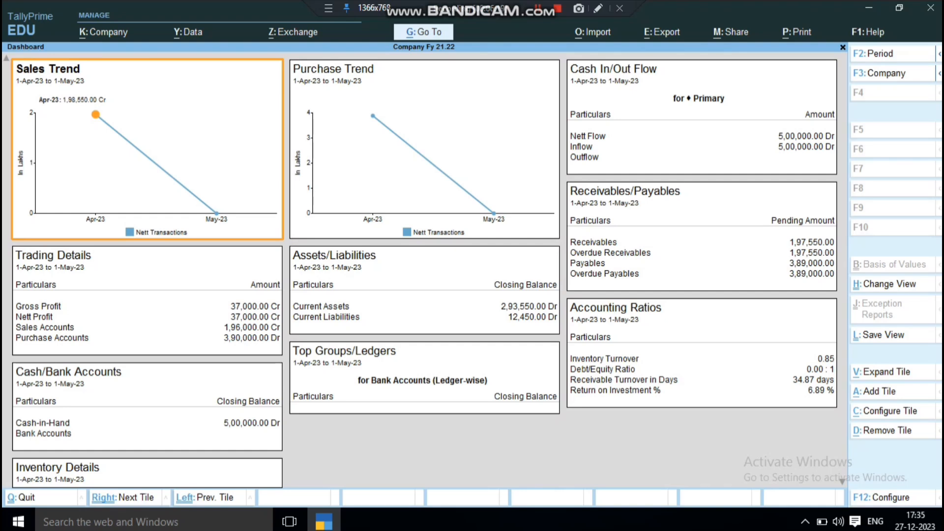
# Quit the dashboard without saving its view and open the application's Startup settings.
pyautogui.press('Escape')
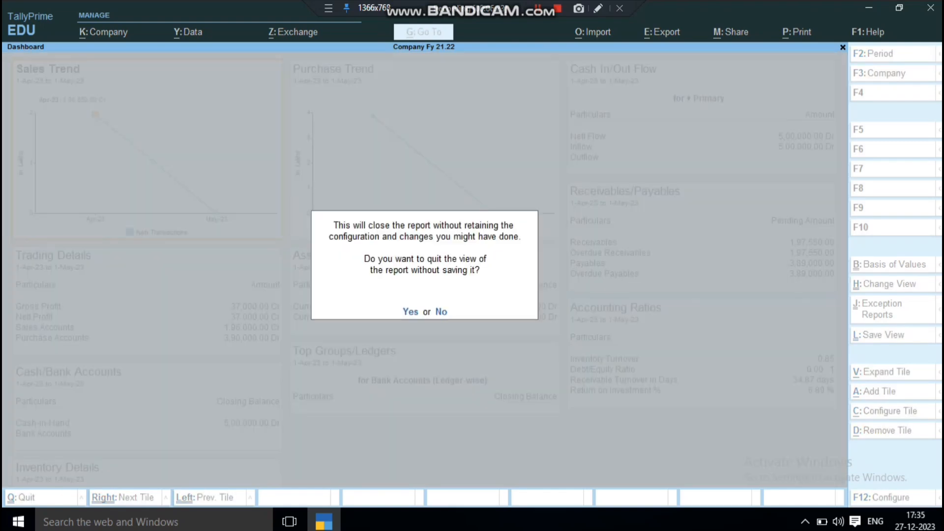
pyautogui.press('y')
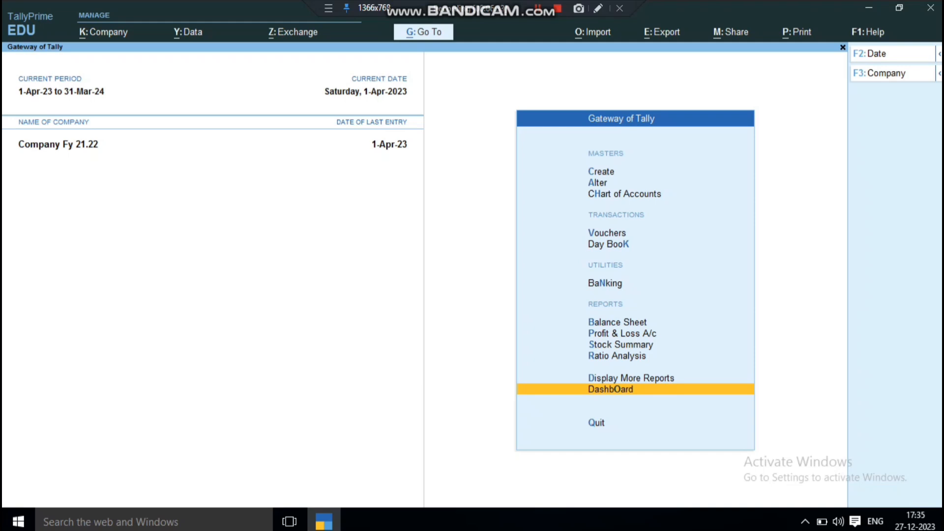
pyautogui.press('F1')
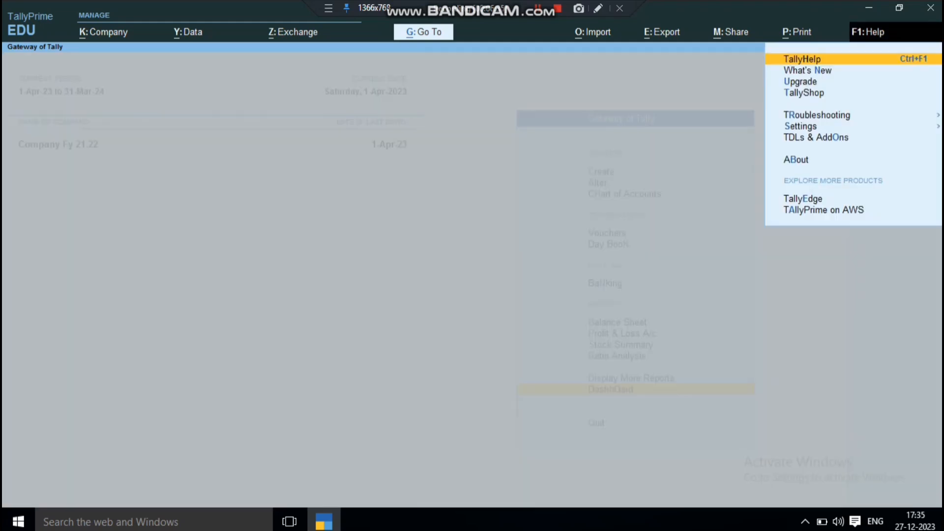
pyautogui.press('Down')
pyautogui.press('Down')
pyautogui.press('Down')
pyautogui.press('Down')
pyautogui.press('Down')
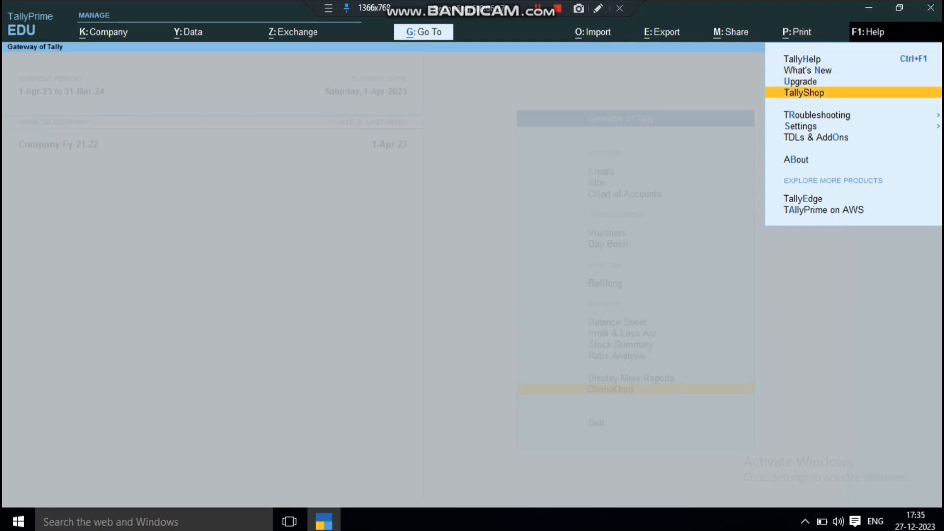
pyautogui.press('Return')
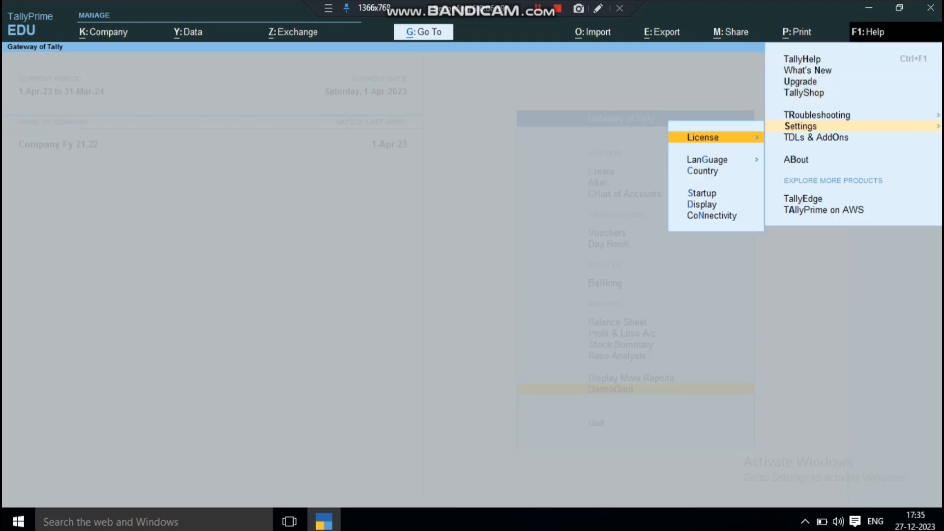
pyautogui.press('Down')
pyautogui.press('Down')
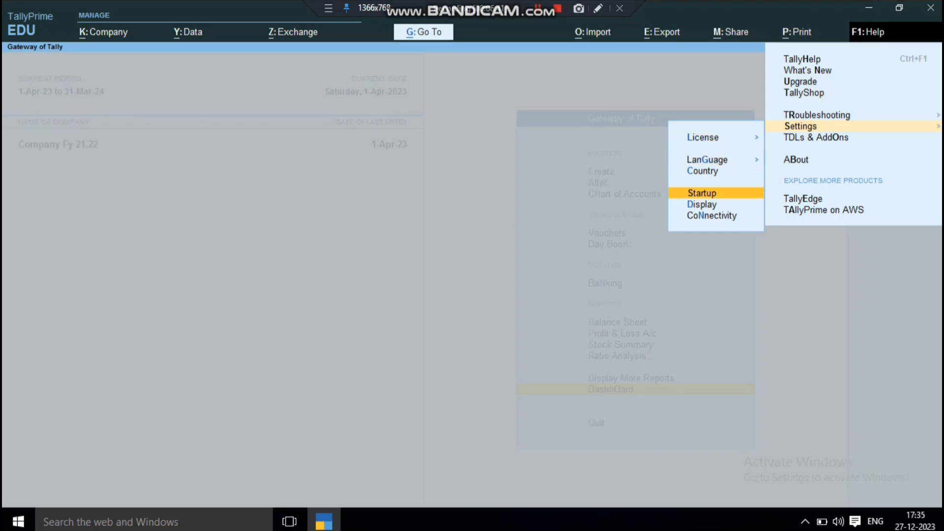
pyautogui.press('Return')
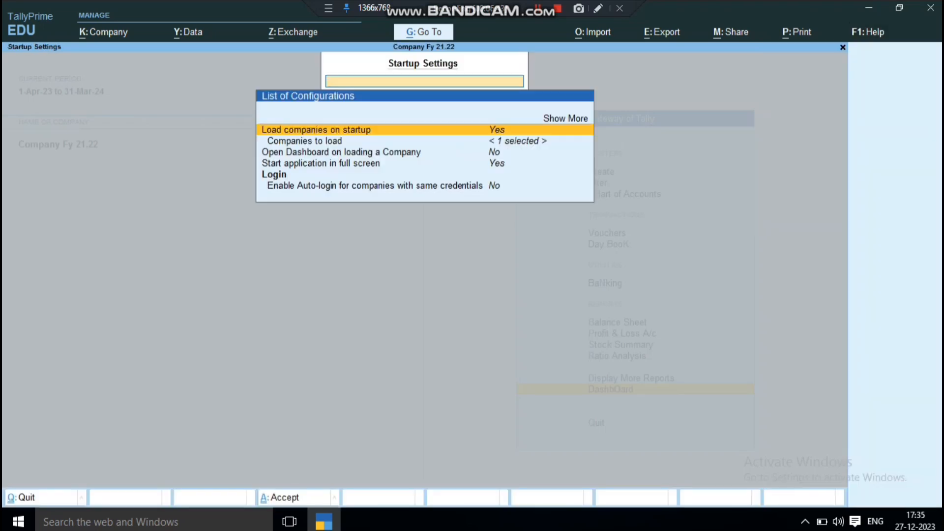
# Set Open Dashboard on loading a Company to Yes and accept the startup settings.
pyautogui.press('Down')
pyautogui.press('Down')
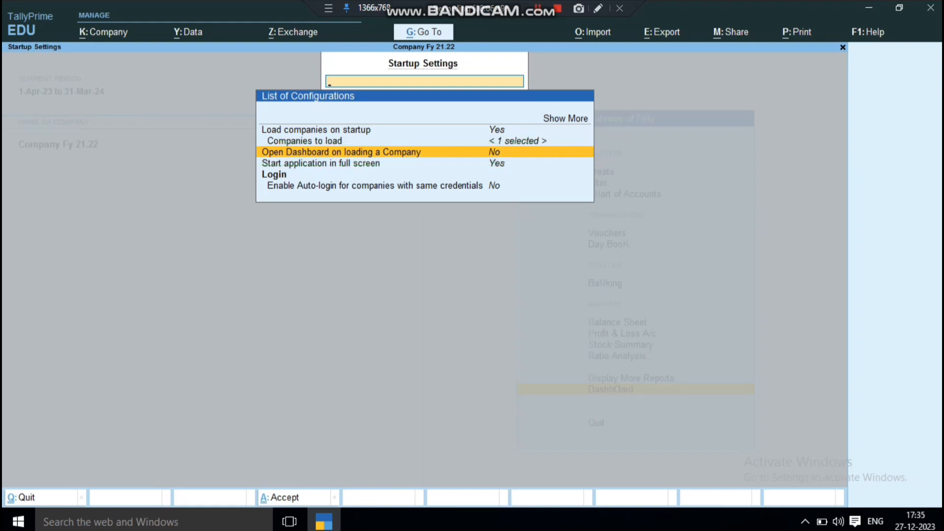
pyautogui.press('Return')
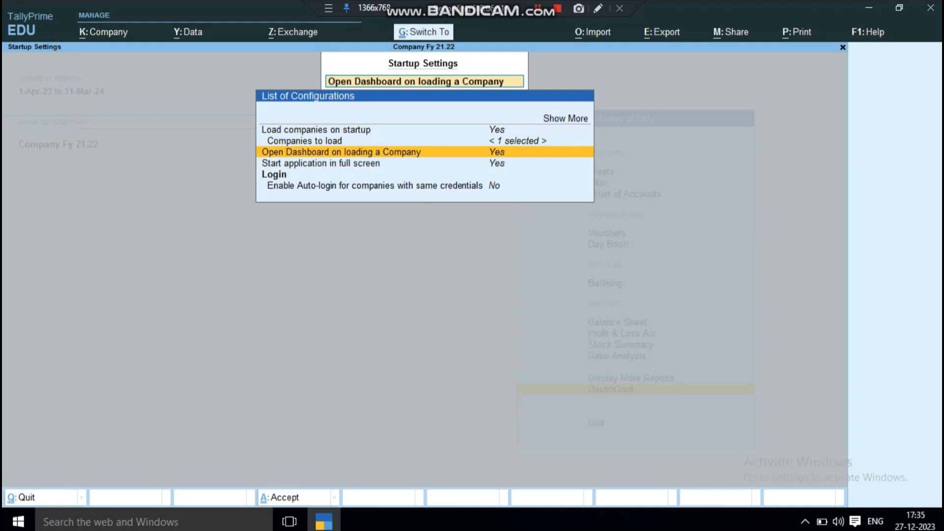
pyautogui.hotkey('ctrl', 'a')
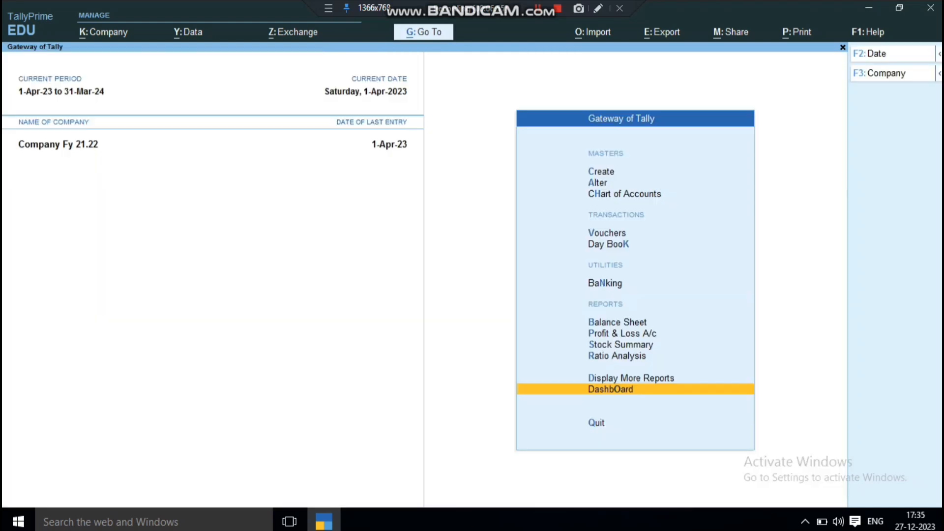
# Shut the company Company Fy 21.22.
pyautogui.press('F3')
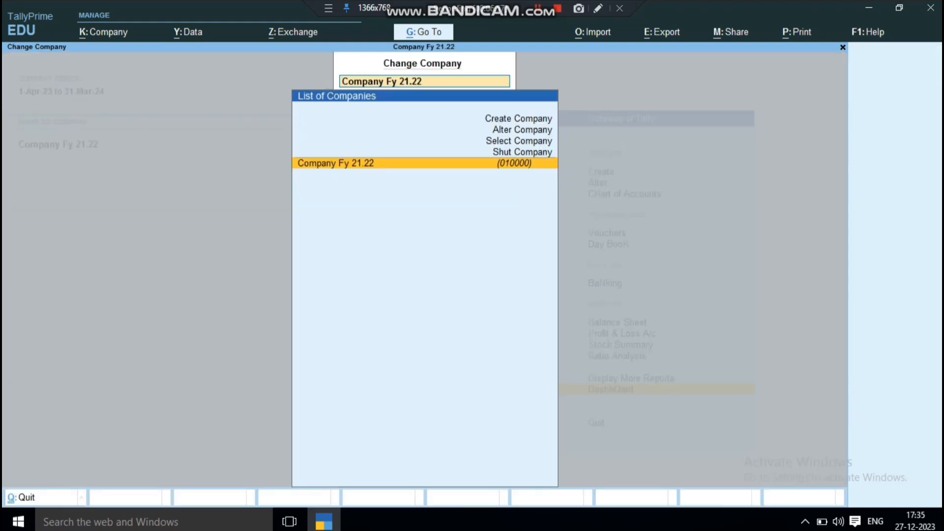
pyautogui.hotkey('ctrl', 'F3')
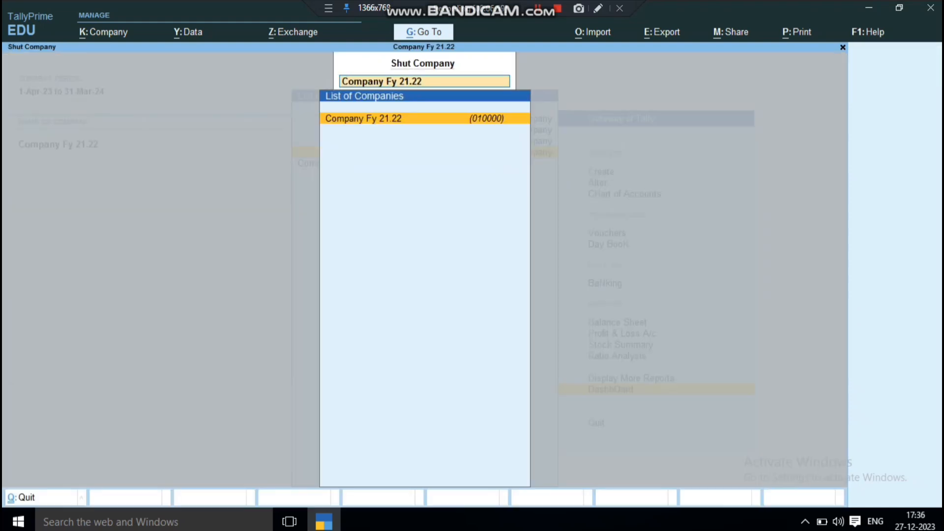
pyautogui.press('Return')
pyautogui.press('Return')
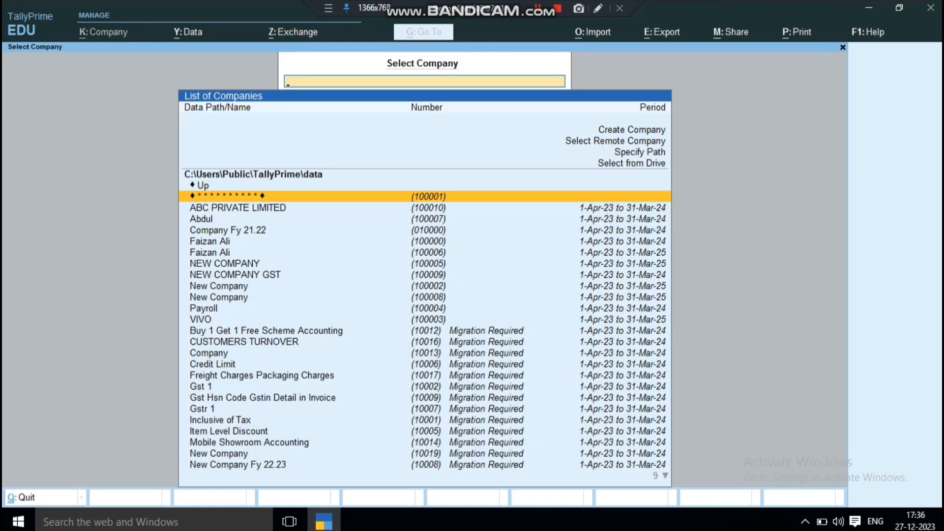
# Load Company Fy 21.22 again from the list of companies.
pyautogui.press('Down')
pyautogui.press('Down')
pyautogui.press('Down')
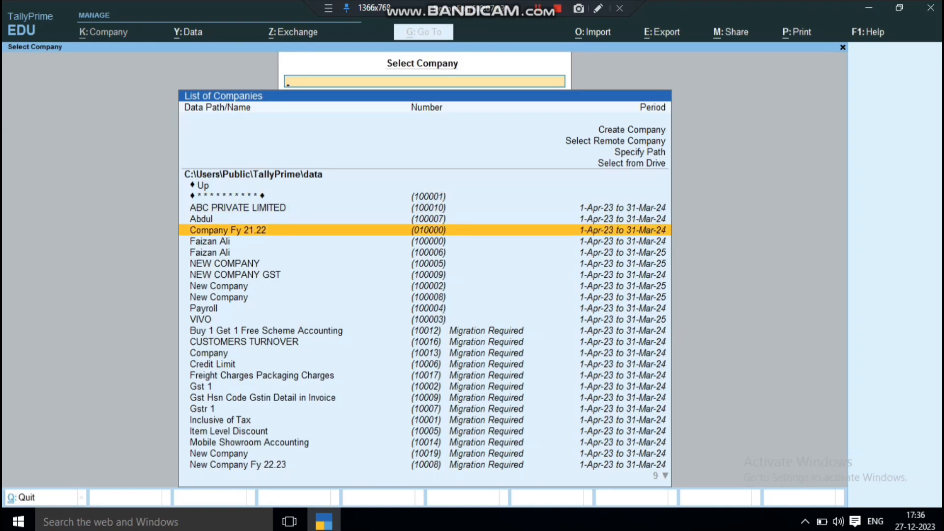
pyautogui.press('Return')
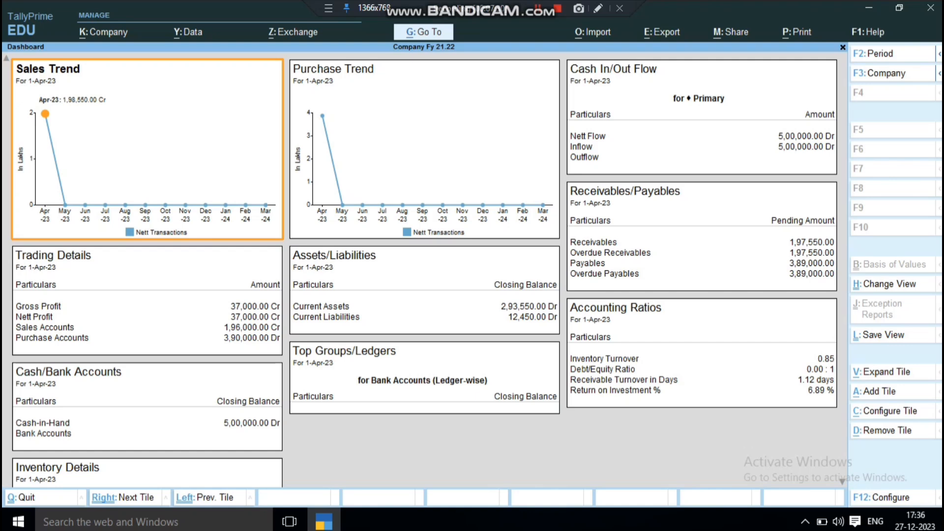
# Select the Accounting Ratios tile in the third column and remove it from the dashboard.
pyautogui.press('ctrl')
pyautogui.press('Right')
pyautogui.press('Down')
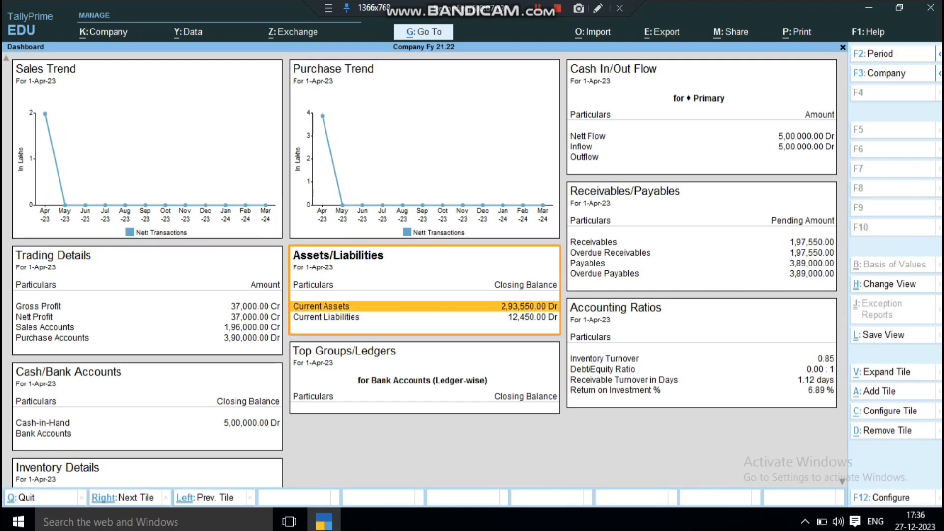
pyautogui.press('ctrl')
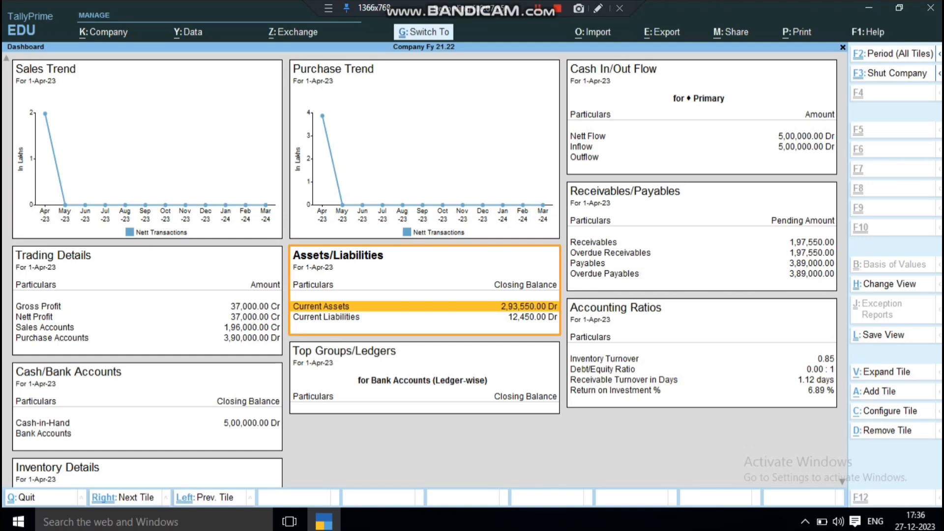
pyautogui.hotkey('ctrl', 'Right')
pyautogui.press('Down')
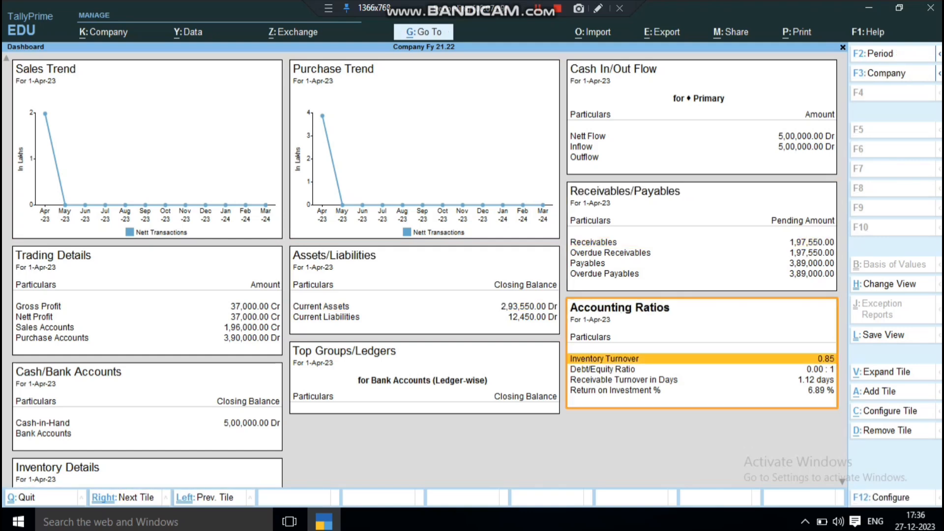
pyautogui.hotkey('alt', 'd')
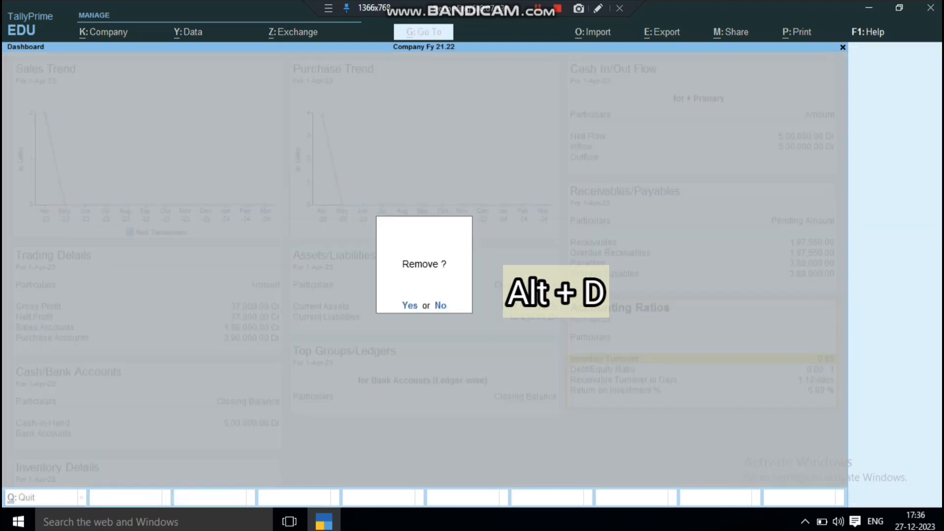
pyautogui.press('y')
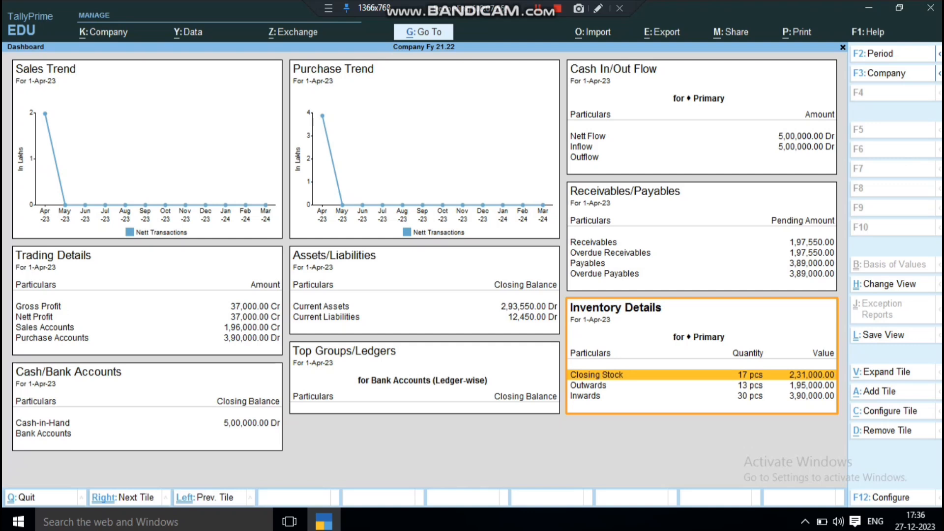
# Open the list of tiles to add and review the Accounting, Inventory, Bank/Cash and Statutory tiles on offer.
pyautogui.hotkey('alt', 'a')
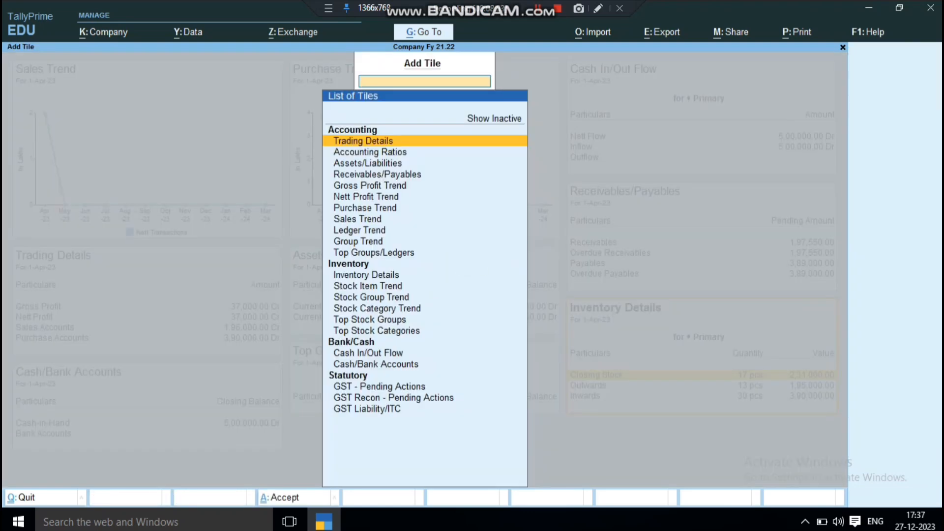
pyautogui.press('Down')
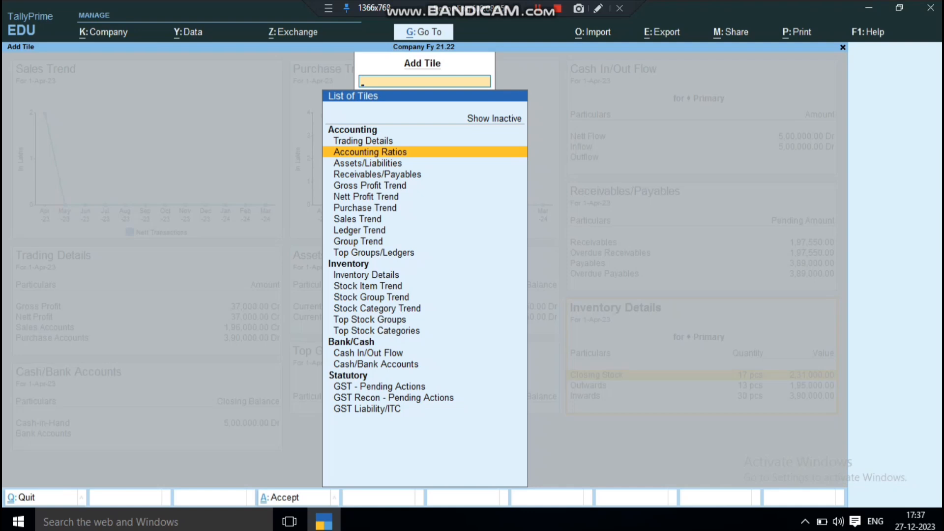
pyautogui.press('Down')
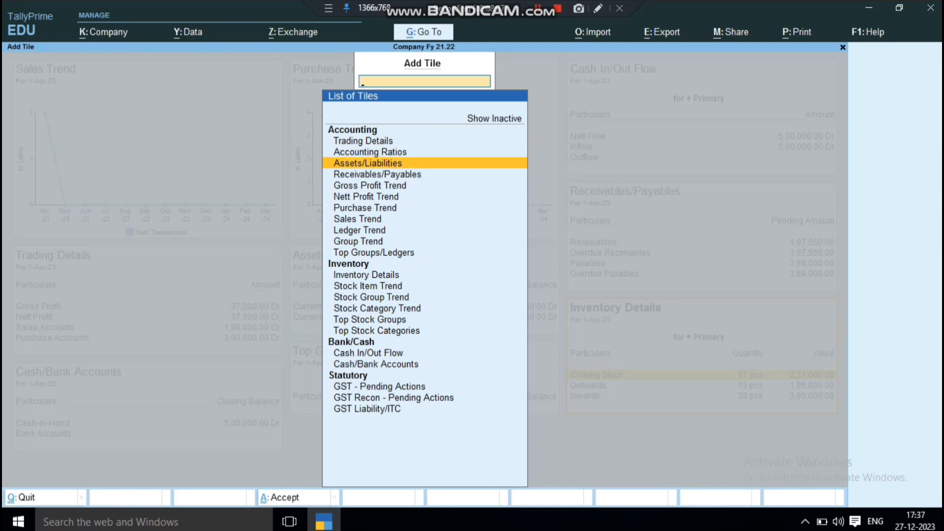
pyautogui.press('Down')
pyautogui.press('Down')
pyautogui.press('Down')
pyautogui.press('Down')
pyautogui.press('Down')
pyautogui.press('Down')
pyautogui.press('Down')
pyautogui.press('Down')
pyautogui.press('Down')
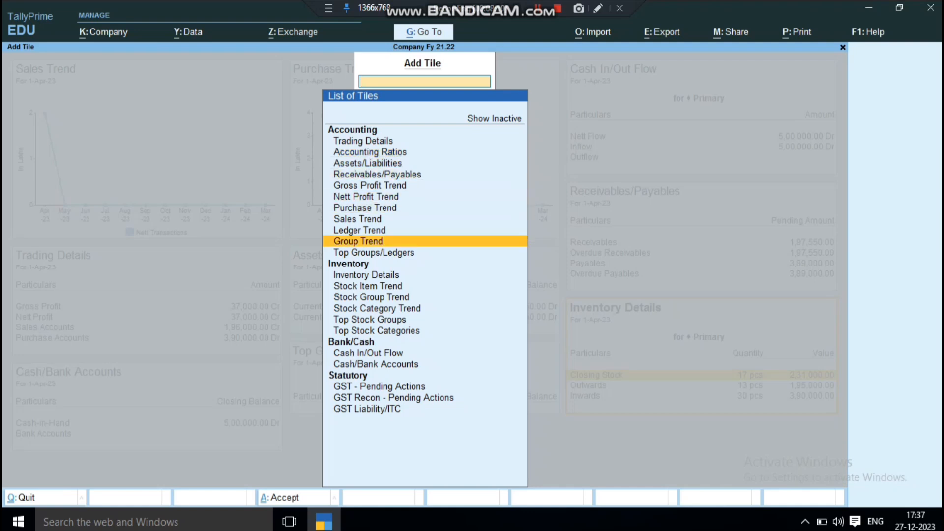
pyautogui.press('Down')
pyautogui.press('Down')
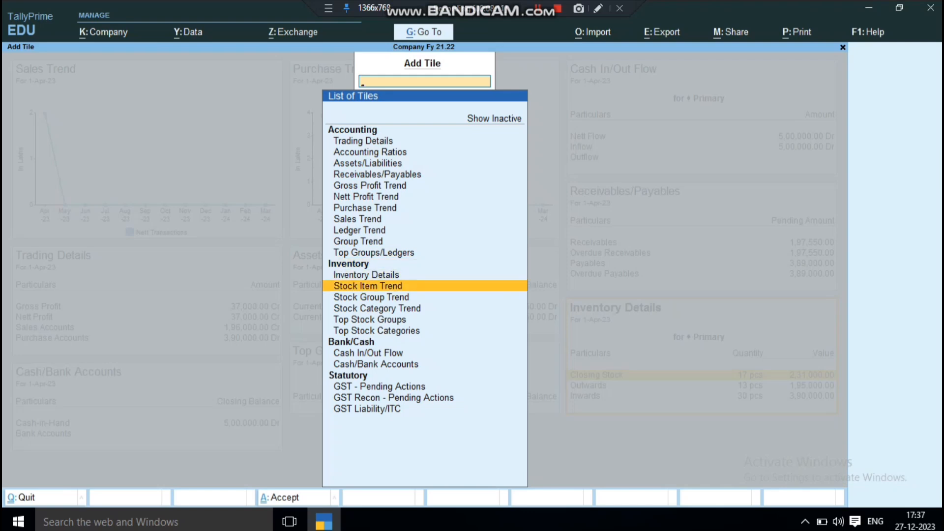
pyautogui.press('Down')
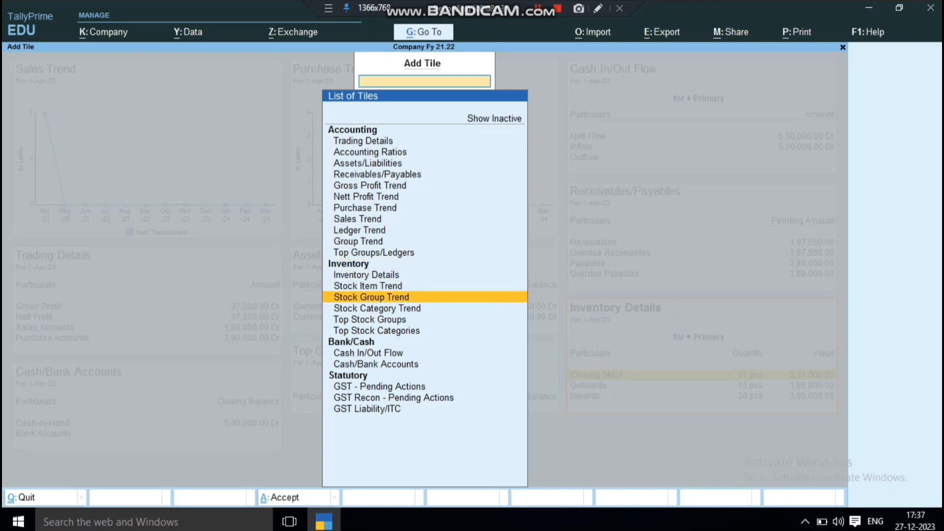
pyautogui.press('Down')
pyautogui.press('Down')
pyautogui.press('Down')
pyautogui.press('Down')
pyautogui.press('Down')
pyautogui.press('Down')
pyautogui.press('Down')
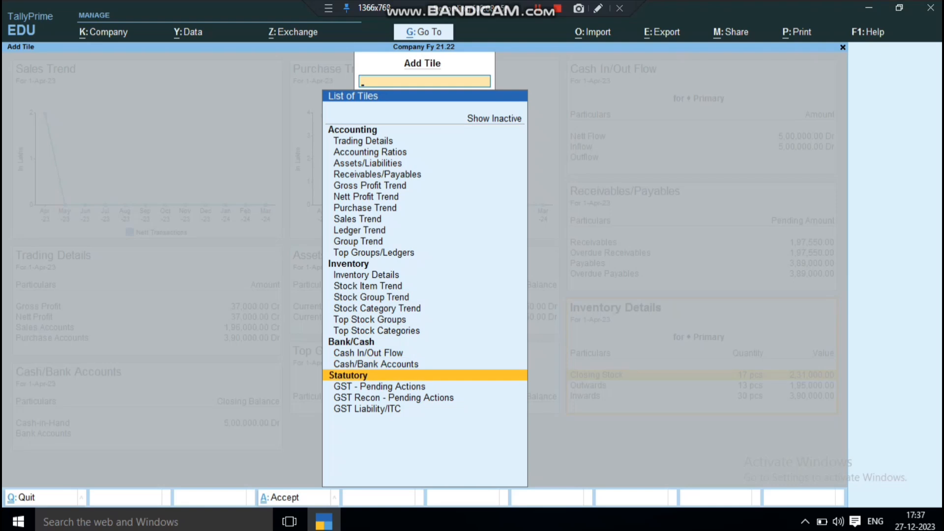
pyautogui.press('Up')
pyautogui.press('Up')
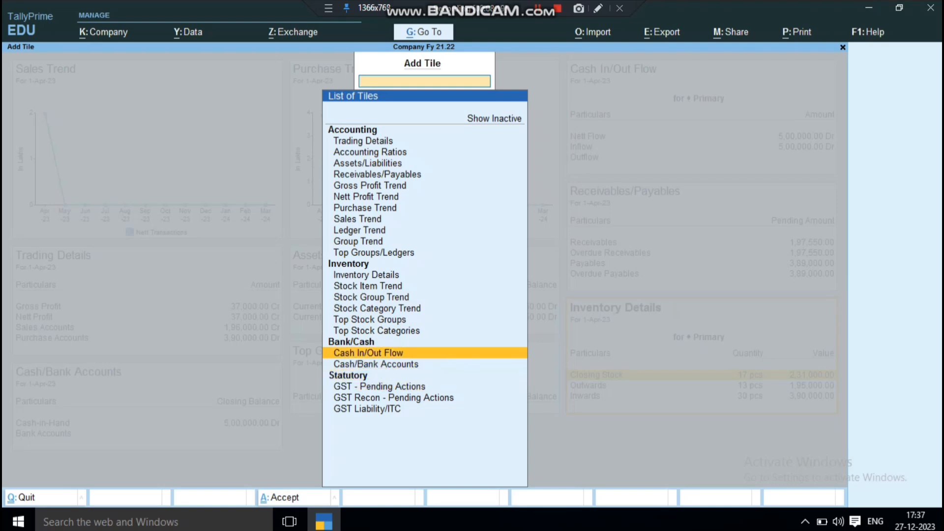
pyautogui.press('Down')
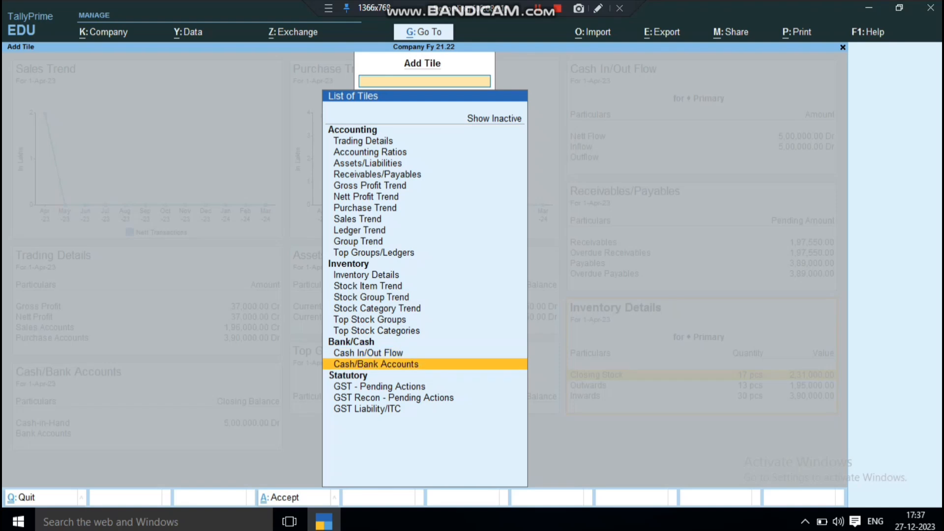
pyautogui.press('Down')
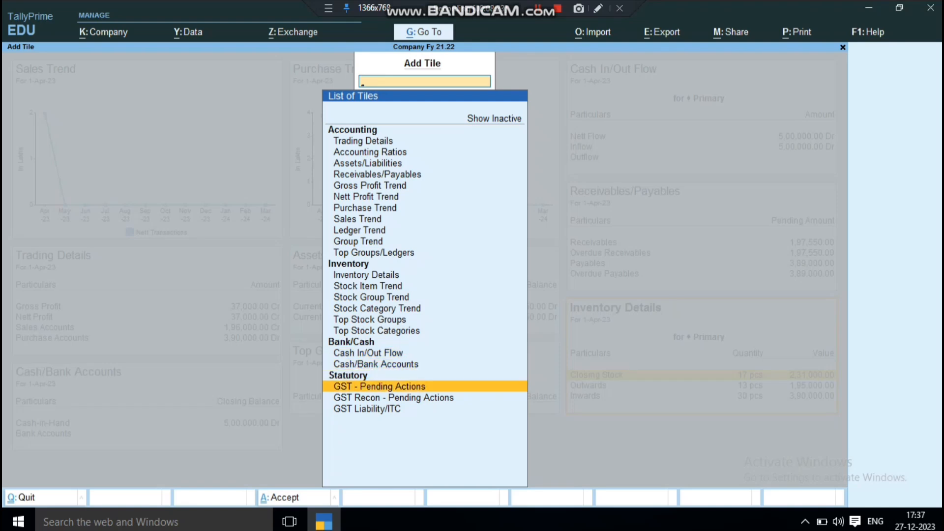
# Show the inactive tiles in the list of tiles to add.
pyautogui.press('Up')
pyautogui.press('Up')
pyautogui.press('Up')
pyautogui.press('Up')
pyautogui.press('Up')
pyautogui.press('Up')
pyautogui.press('Up')
pyautogui.press('Up')
pyautogui.press('Up')
pyautogui.press('Up')
pyautogui.press('Up')
pyautogui.press('Up')
pyautogui.press('Up')
pyautogui.press('Up')
pyautogui.press('Up')
pyautogui.press('Up')
pyautogui.press('Up')
pyautogui.press('Up')
pyautogui.press('Up')
pyautogui.press('Up')
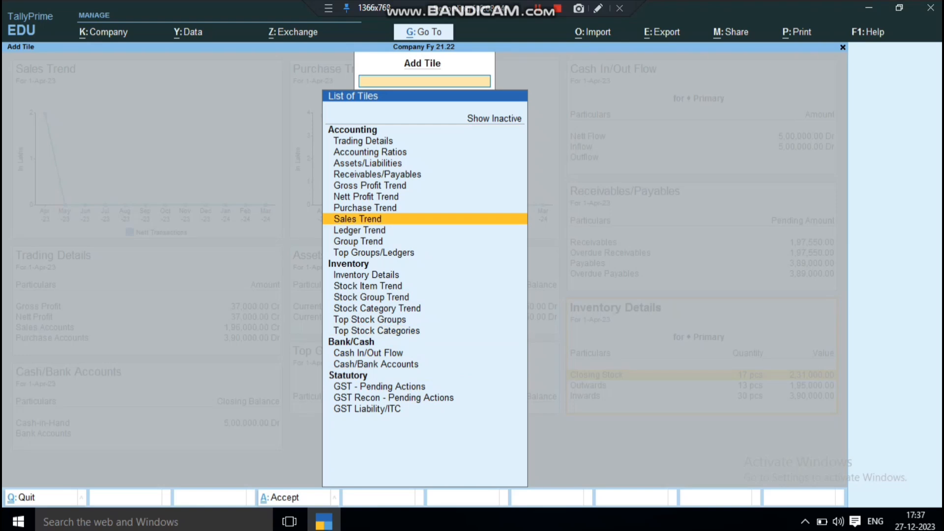
pyautogui.press('Return')
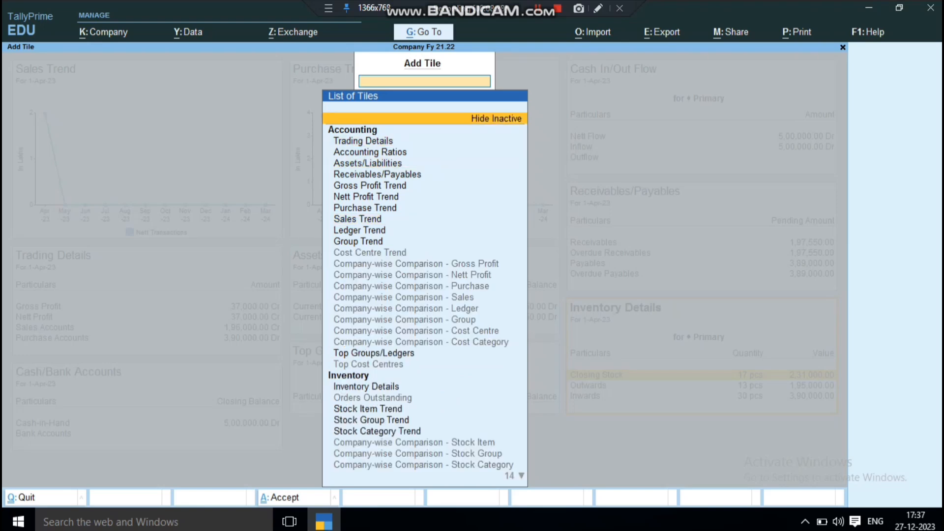
# Review the inactive Accounting and Inventory tiles, such as Cost Centre Trend and Orders Outstanding, and close the list without adding any.
pyautogui.press('Down')
pyautogui.press('Down')
pyautogui.press('Down')
pyautogui.press('Down')
pyautogui.press('Down')
pyautogui.press('Down')
pyautogui.press('Down')
pyautogui.press('Down')
pyautogui.press('Down')
pyautogui.press('Down')
pyautogui.press('Down')
pyautogui.press('Down')
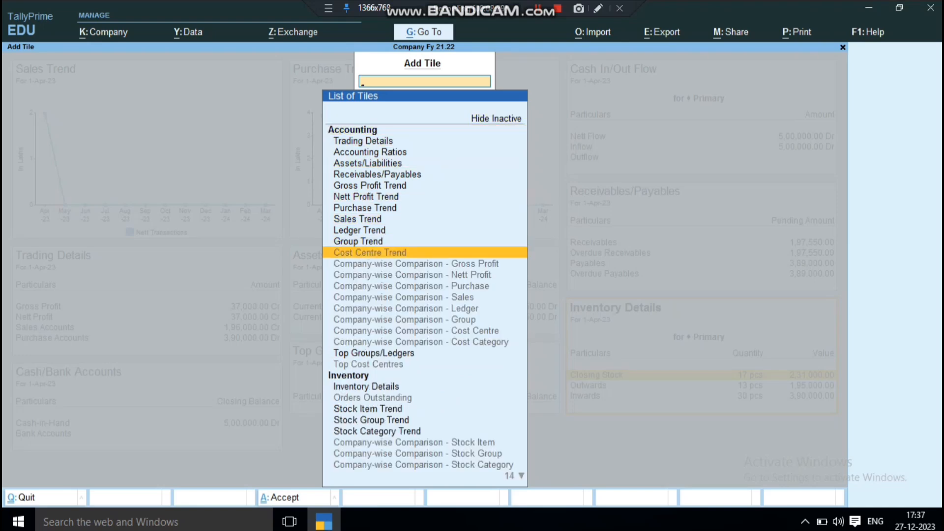
pyautogui.press('Down')
pyautogui.press('Down')
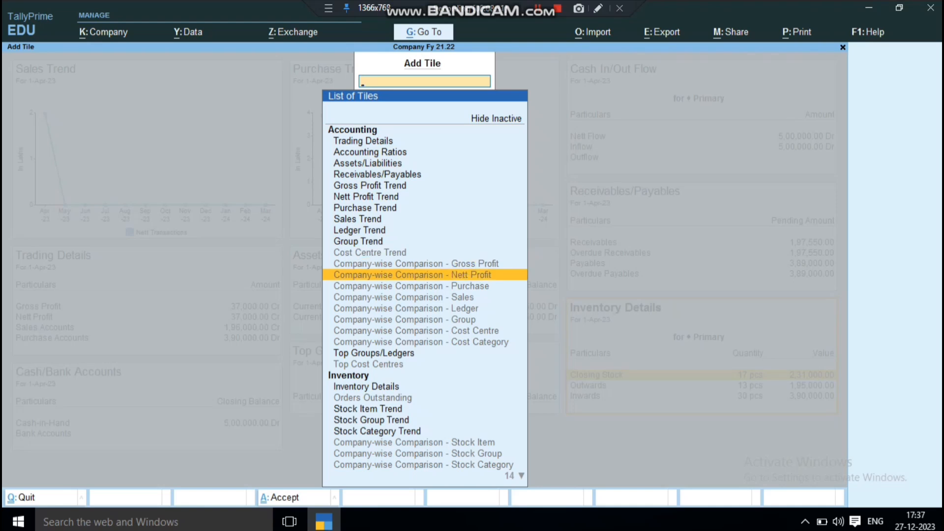
pyautogui.press('Down')
pyautogui.press('Down')
pyautogui.press('Down')
pyautogui.press('Down')
pyautogui.press('Down')
pyautogui.press('Down')
pyautogui.press('Down')
pyautogui.press('Down')
pyautogui.press('Down')
pyautogui.press('Down')
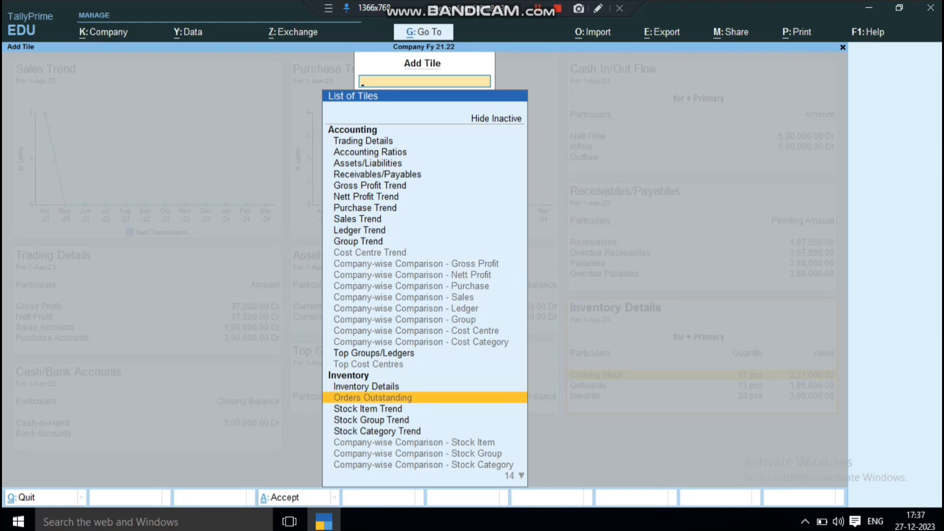
pyautogui.press('Escape')
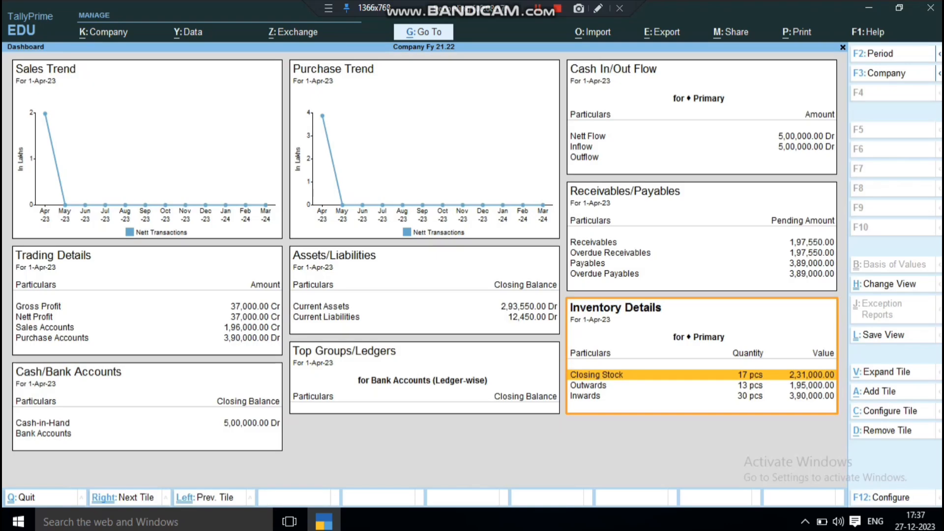
# Add the Accounting Ratios tile back to the dashboard.
pyautogui.press('alt')
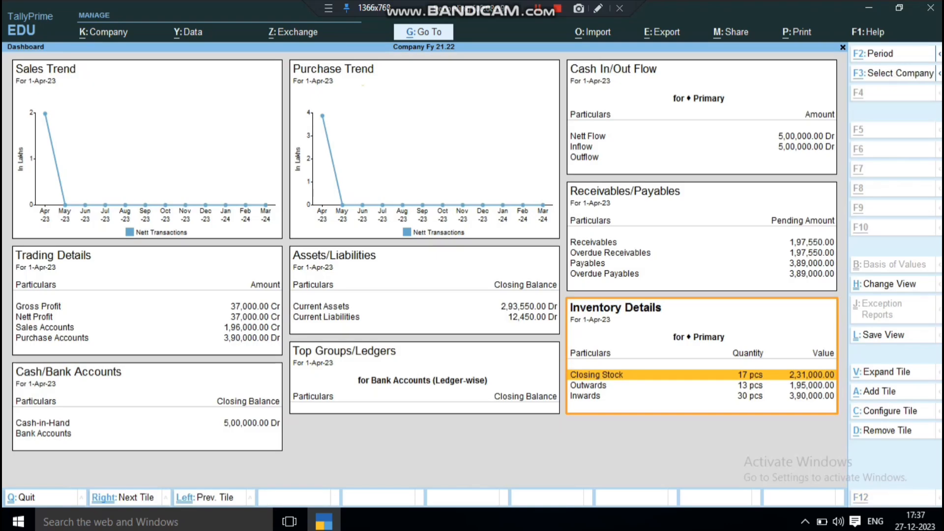
pyautogui.hotkey('alt', 'a')
pyautogui.press('Down')
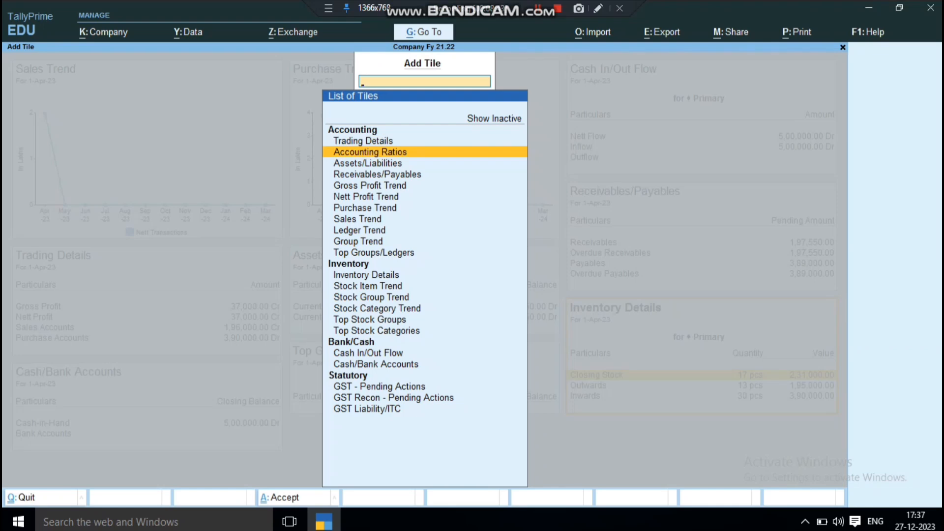
pyautogui.press('Return')
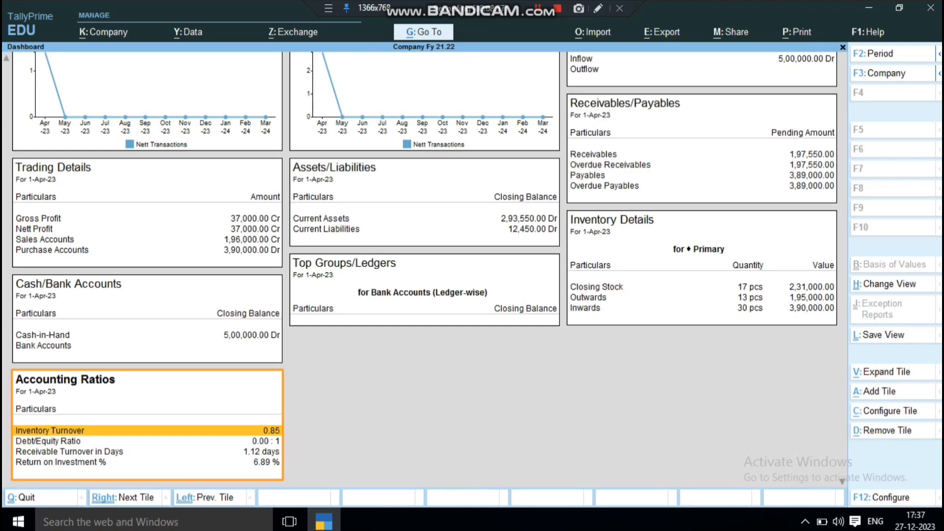
# Change the dashboard view to the predefined Sales Dashboard.
pyautogui.press('ctrl')
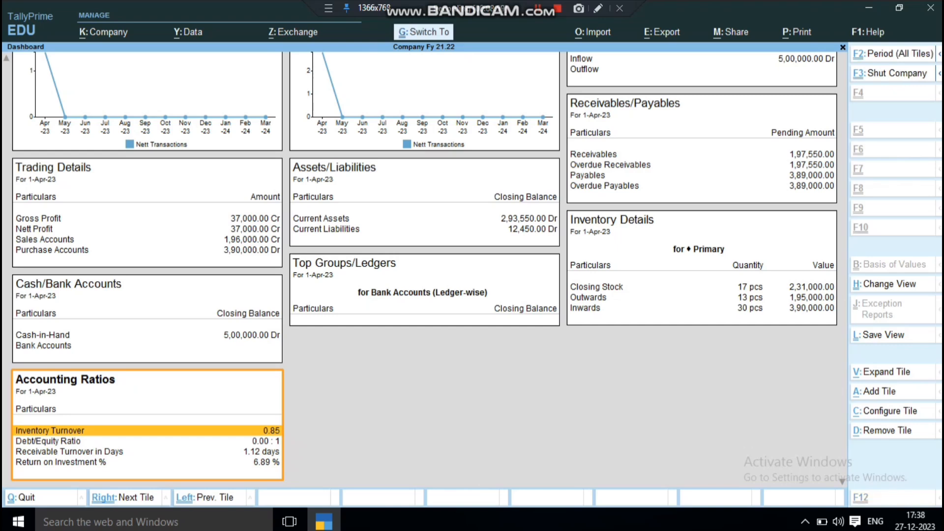
pyautogui.hotkey('ctrl', 'h')
pyautogui.press('Down')
pyautogui.press('Down')
pyautogui.press('Down')
pyautogui.press('Down')
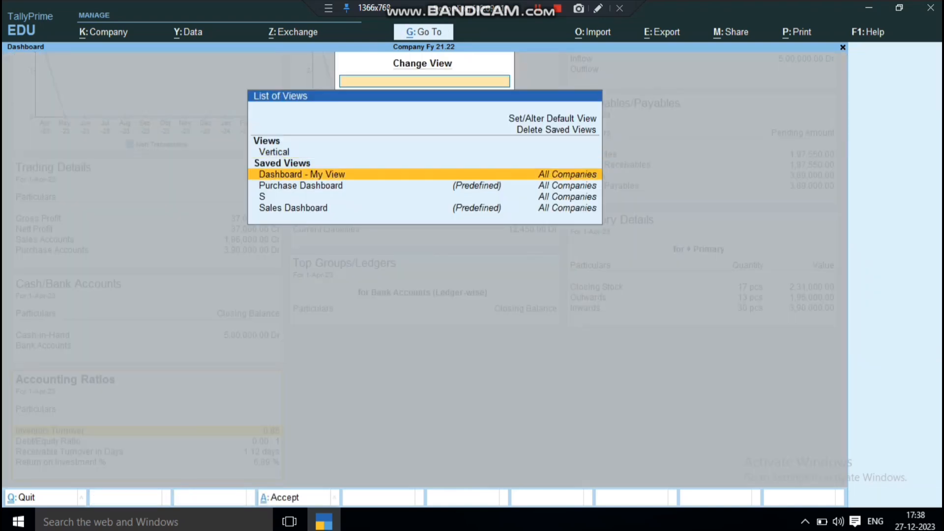
pyautogui.press('Return')
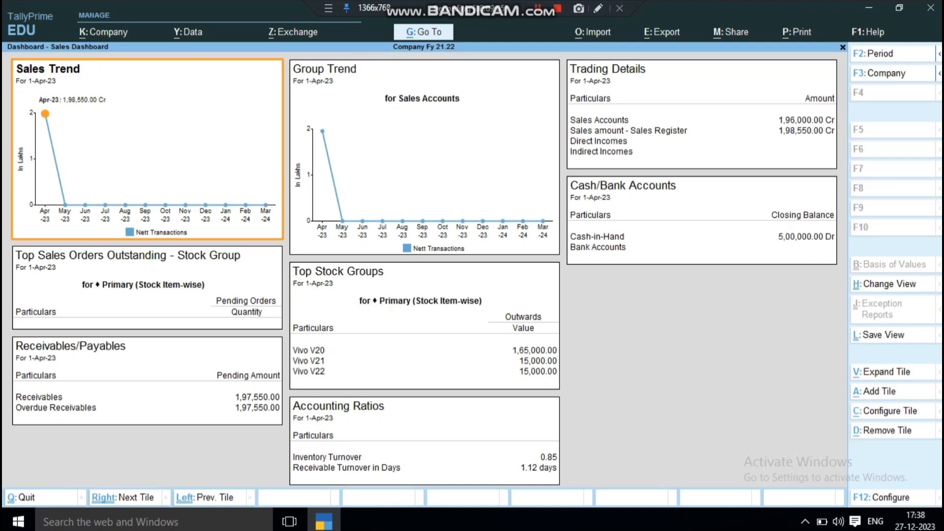
# Configure the Trading Details tile to show the Purchase Register purchase amount and Direct Expenses, and save the configuration.
pyautogui.press('Down')
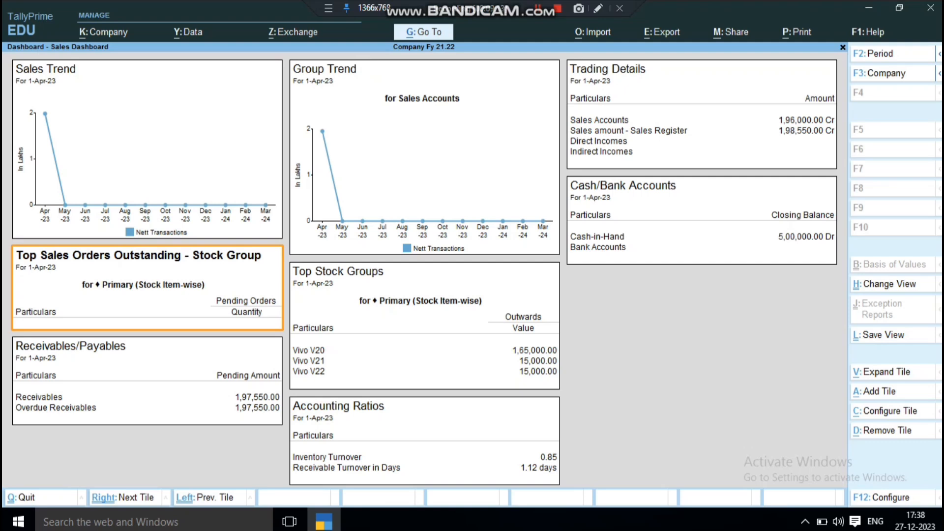
pyautogui.press('Left')
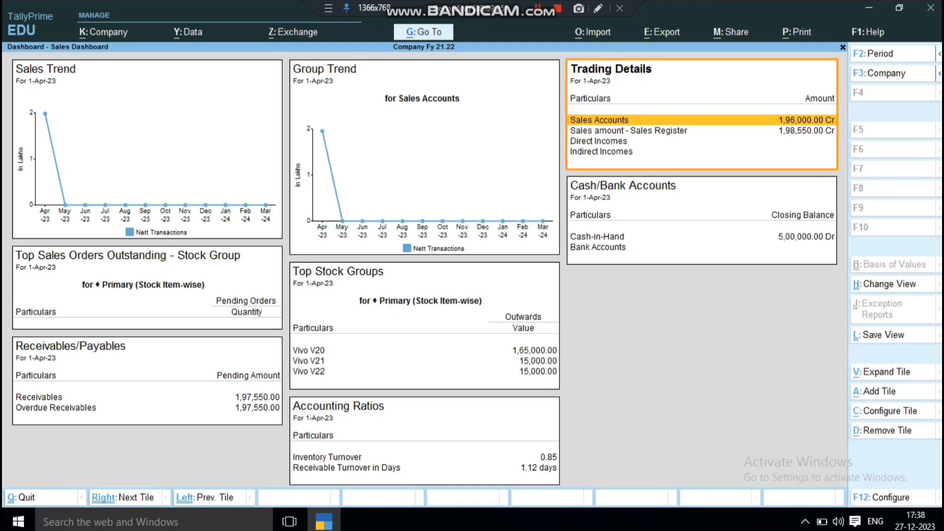
pyautogui.press('alt')
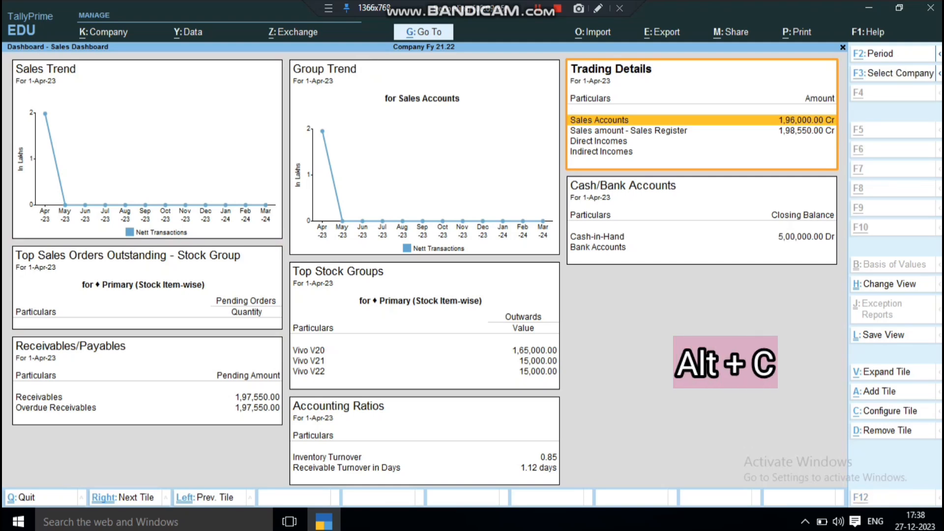
pyautogui.hotkey('alt', 'c')
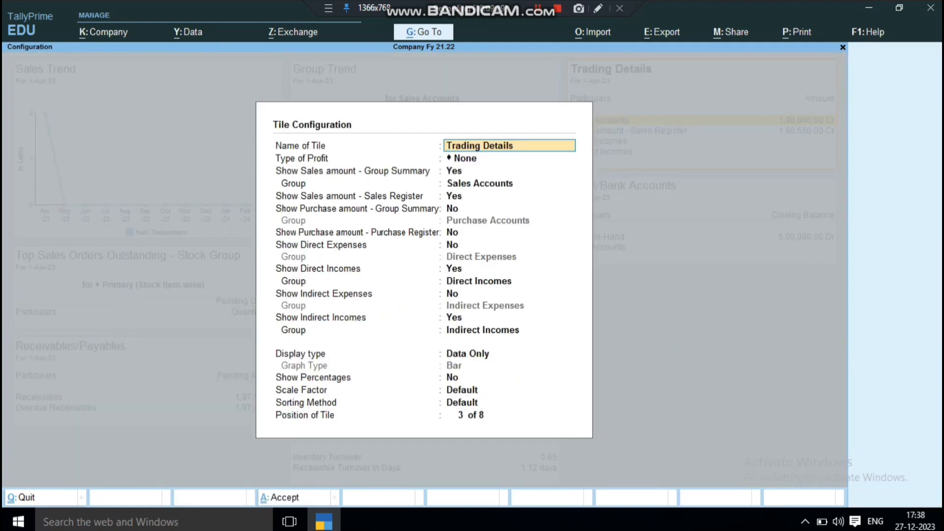
pyautogui.press('Return')
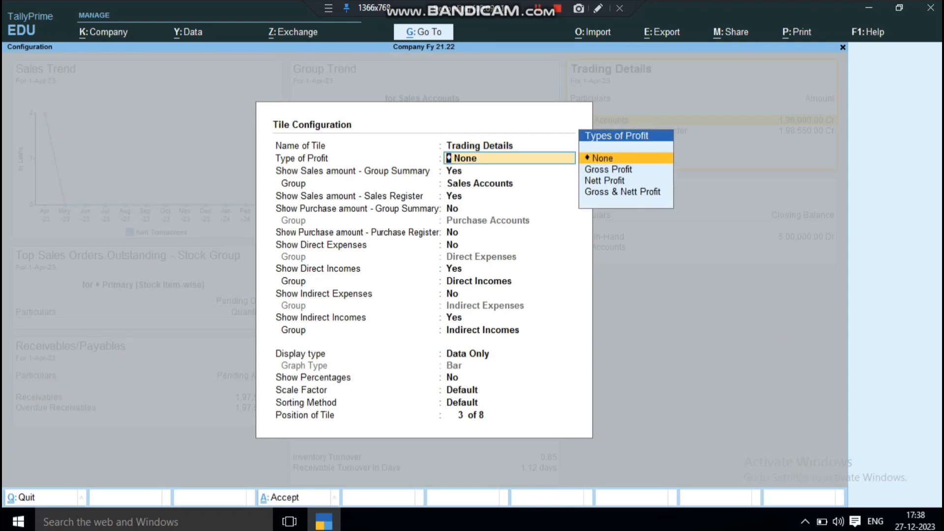
pyautogui.press('Return')
pyautogui.press('Return')
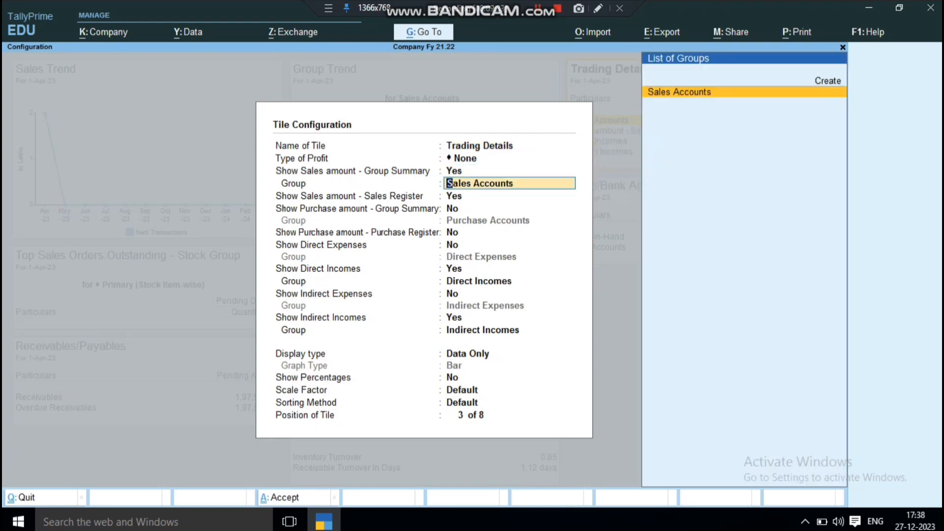
pyautogui.press('Return')
pyautogui.press('Return')
pyautogui.press('Return')
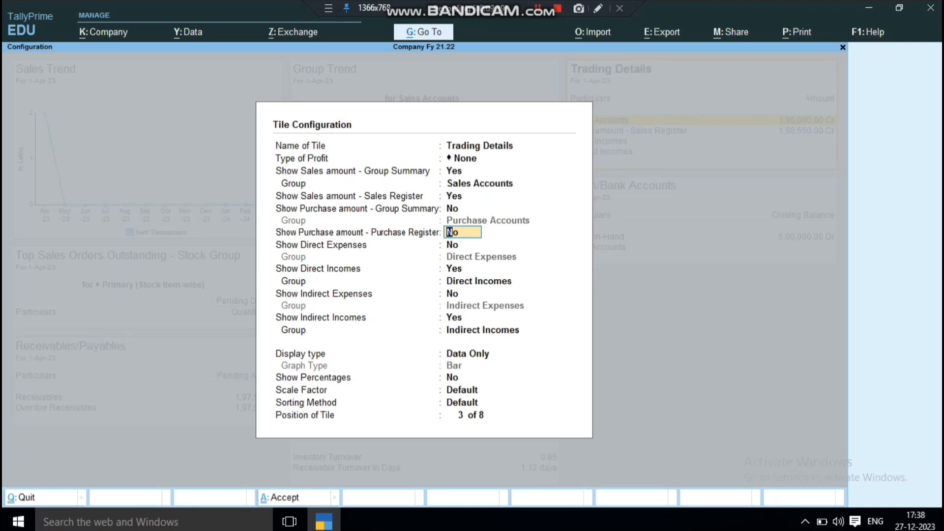
pyautogui.press('y')
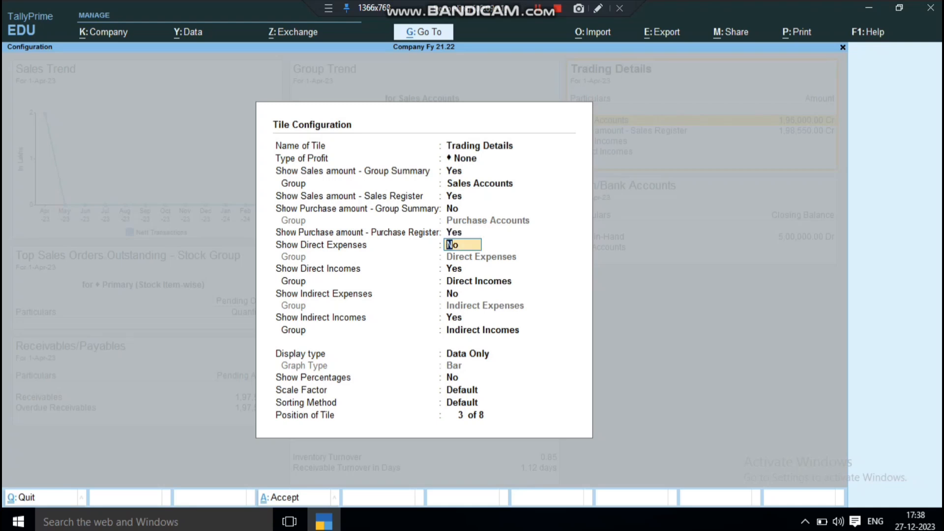
pyautogui.press('y')
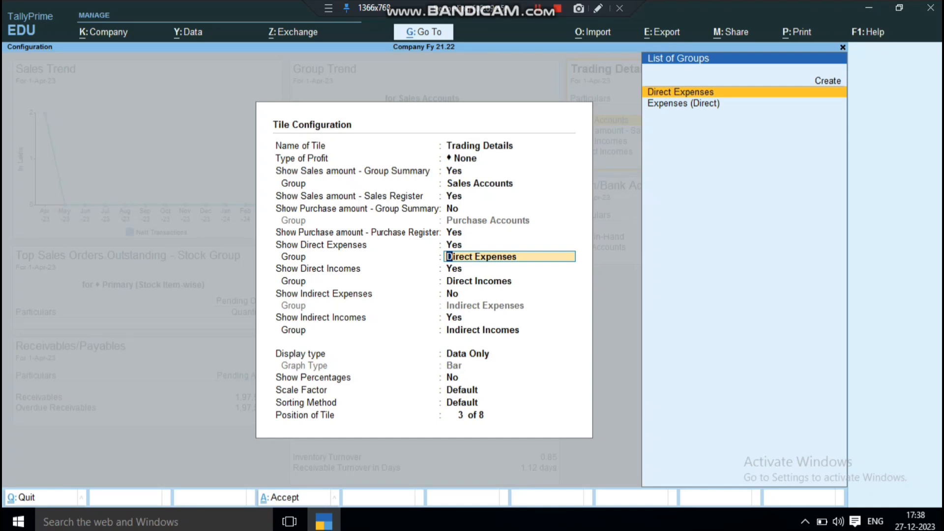
pyautogui.hotkey('ctrl', 'a')
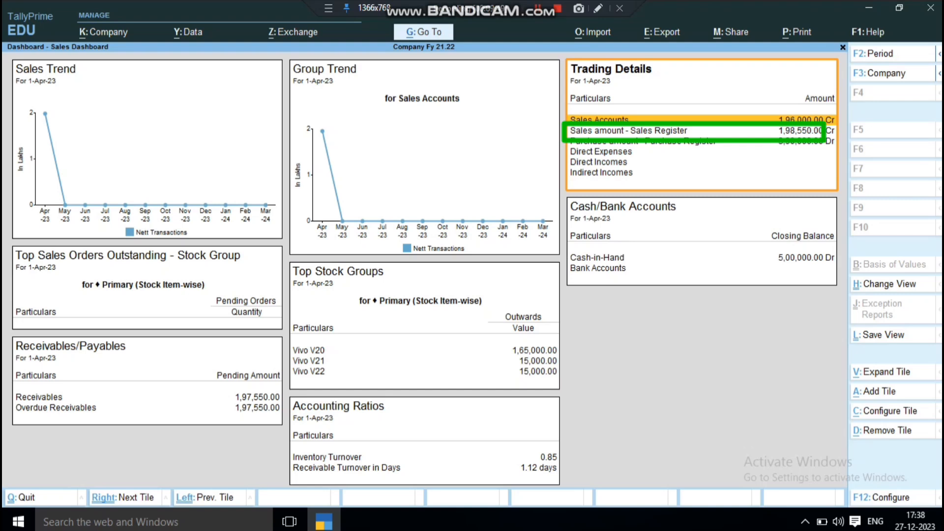
# Expand the Trading Details tile to view it enlarged and return to the dashboard.
pyautogui.press('Down')
pyautogui.press('Down')
pyautogui.press('Down')
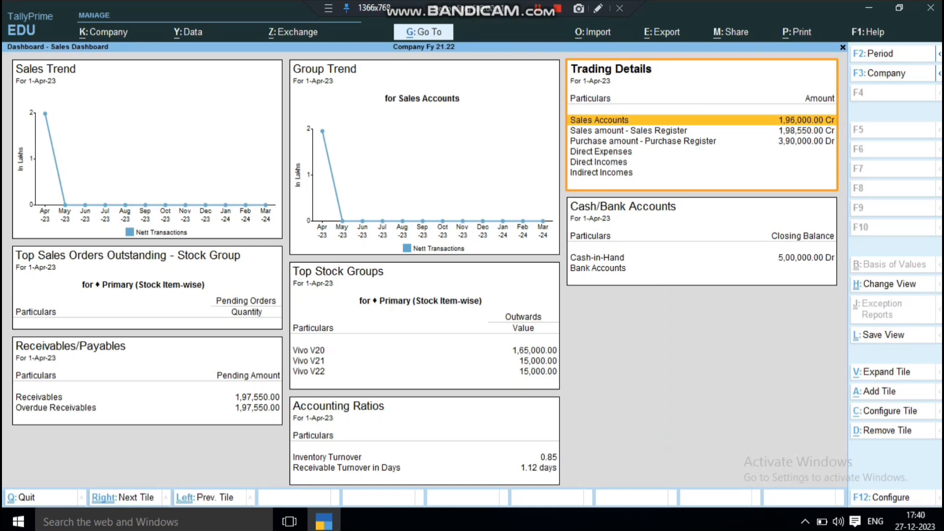
pyautogui.hotkey('alt', 'v')
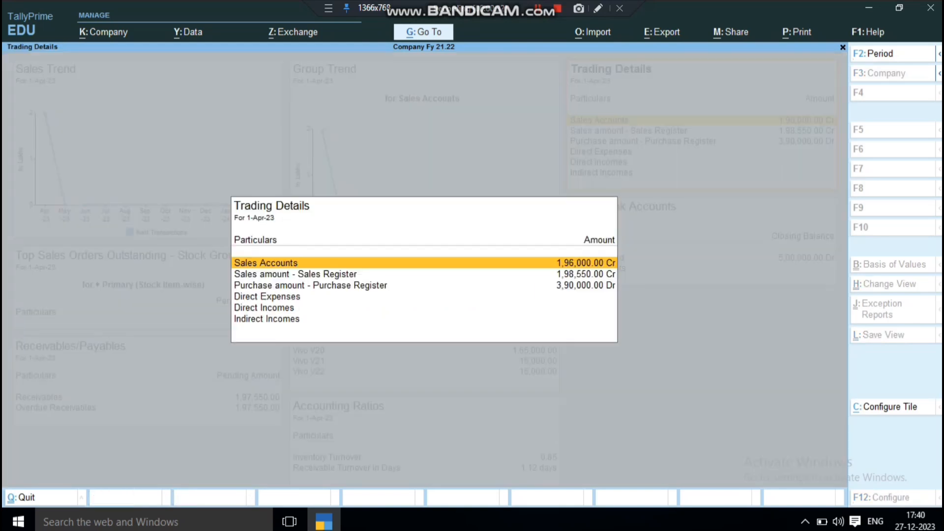
pyautogui.press('Escape')
# Expand the Sales Trend tile, view it for the period 1-Apr-23 to 1-Jun-23, and return to the dashboard.
pyautogui.press('Left')
pyautogui.press('Left')
pyautogui.hotkey('alt', 'v')
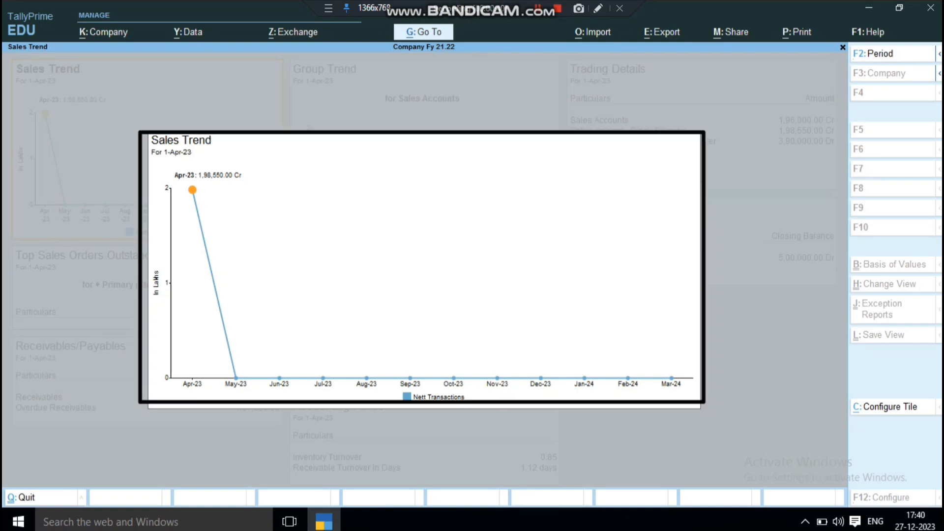
pyautogui.press('F2')
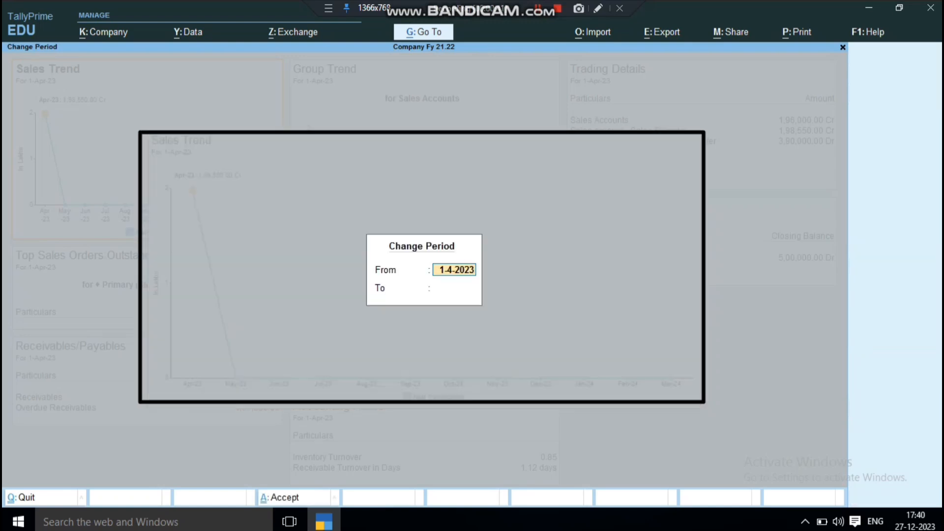
pyautogui.press('Return')
pyautogui.write('june')
pyautogui.press('Return')
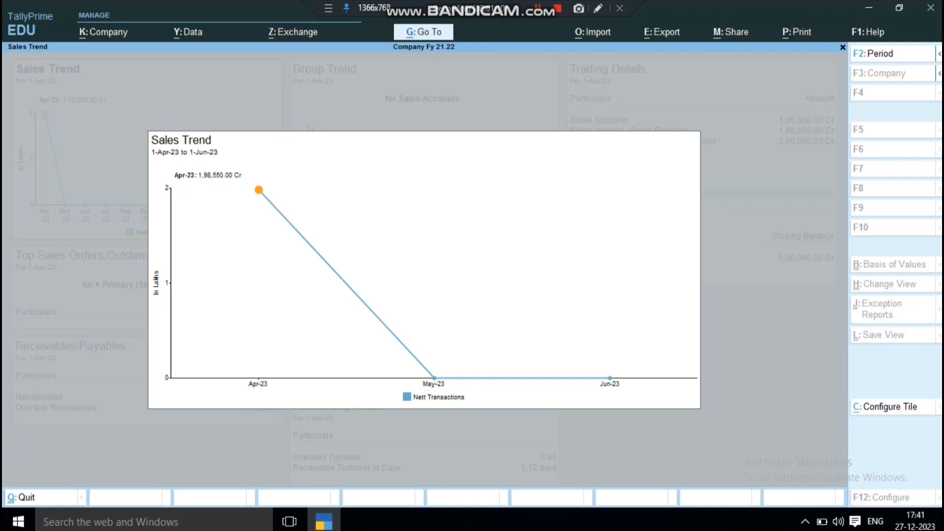
pyautogui.press('Escape')
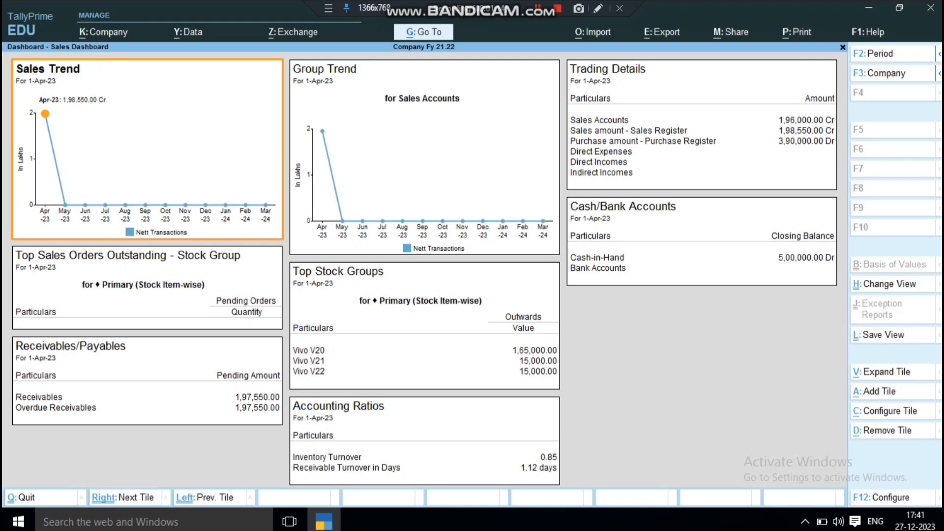
# Select the Cash/Bank Accounts tile on the Sales Dashboard.
pyautogui.press('Left')
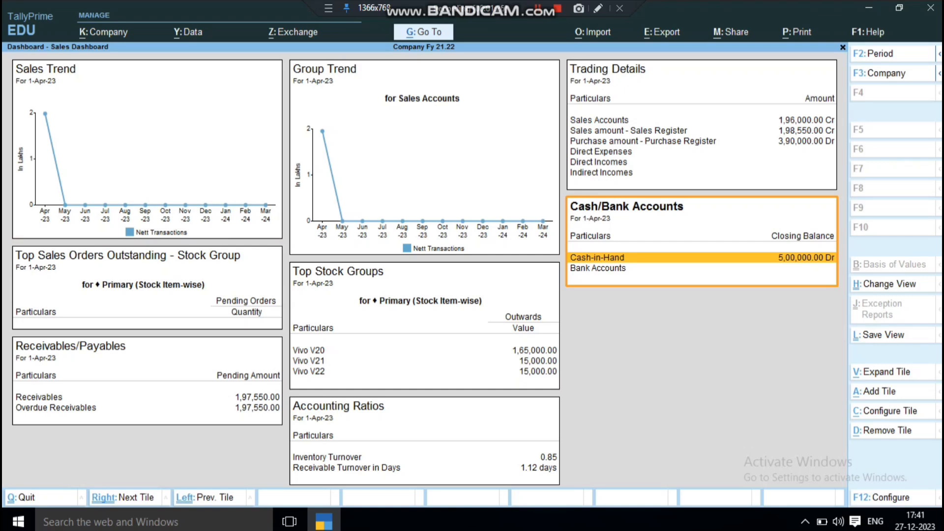
pyautogui.press('Right')
pyautogui.press('Left')
pyautogui.press('alt')
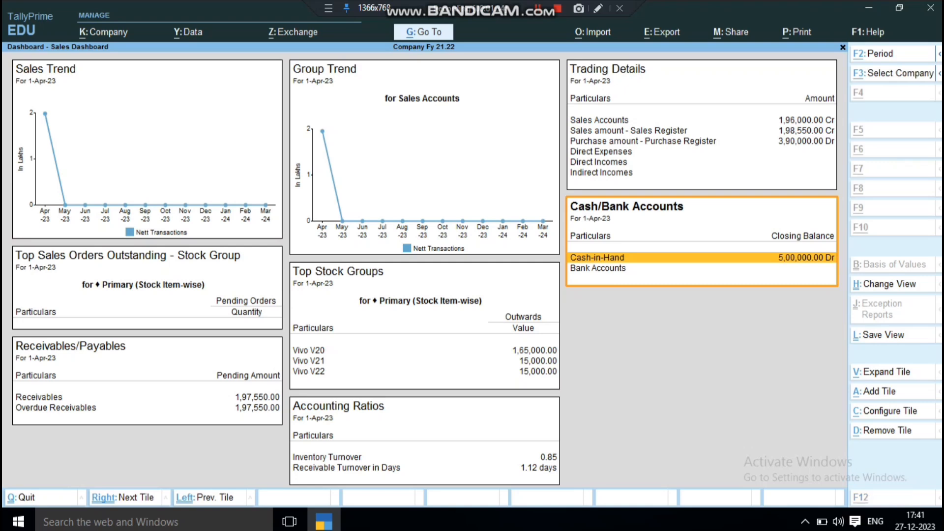
pyautogui.hotkey('alt', 'c')
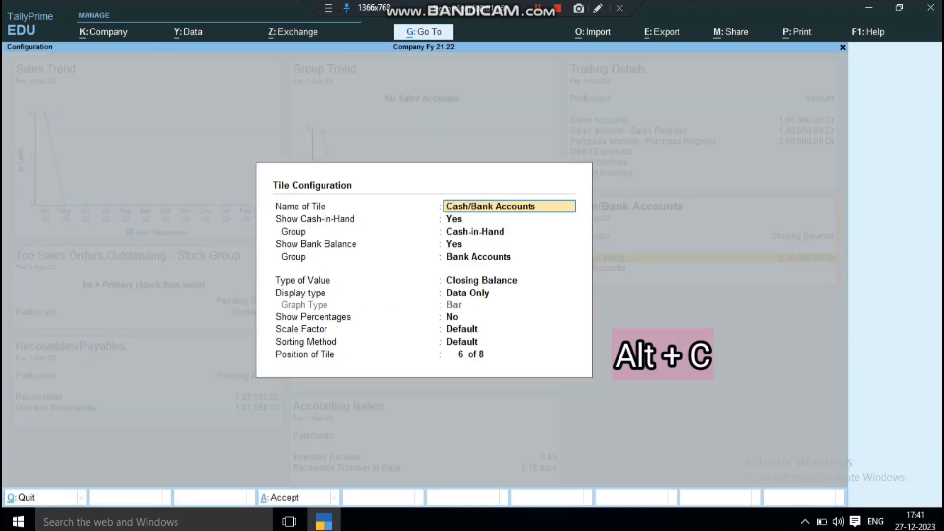
pyautogui.press('BackSpace')
pyautogui.press('Escape')
pyautogui.press('Left')
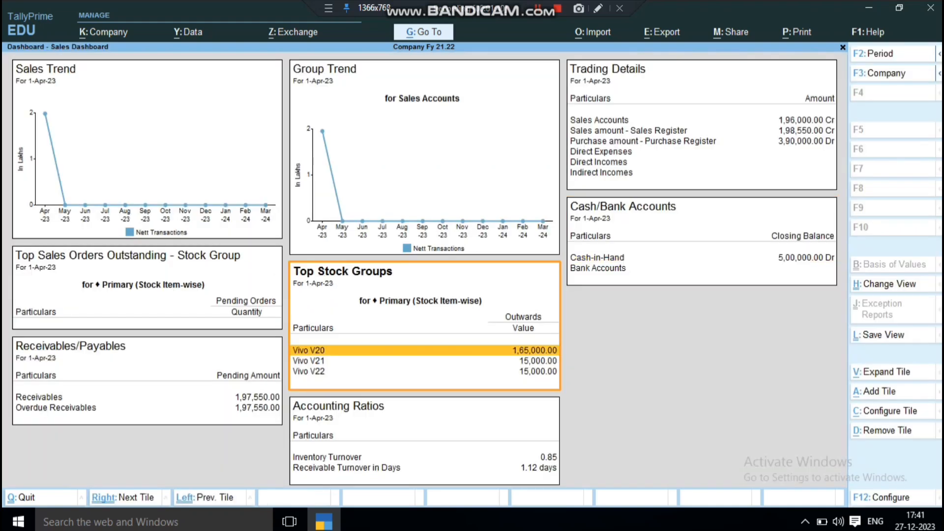
pyautogui.press('Right')
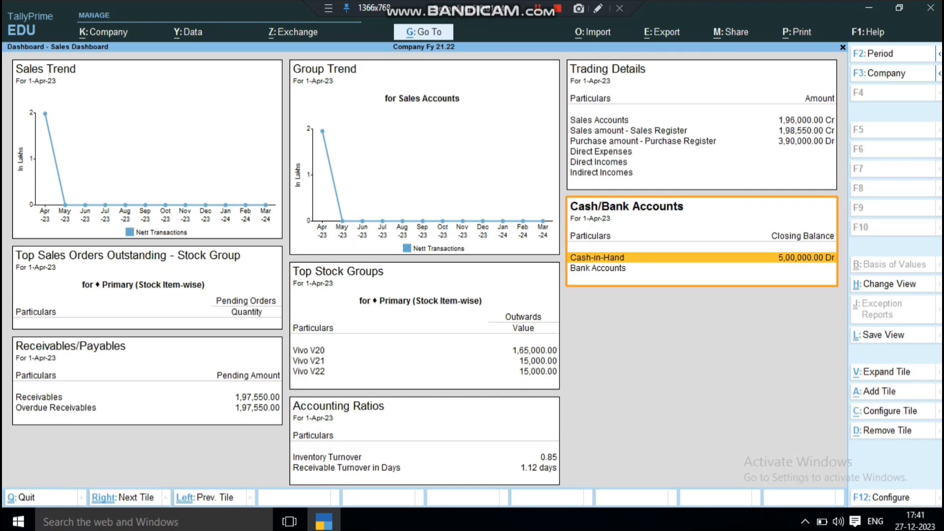
# Configure the Cash/Bank Accounts tile to position 1 of 8, accepting its other settings as they are.
pyautogui.hotkey('ctrl', 'c')
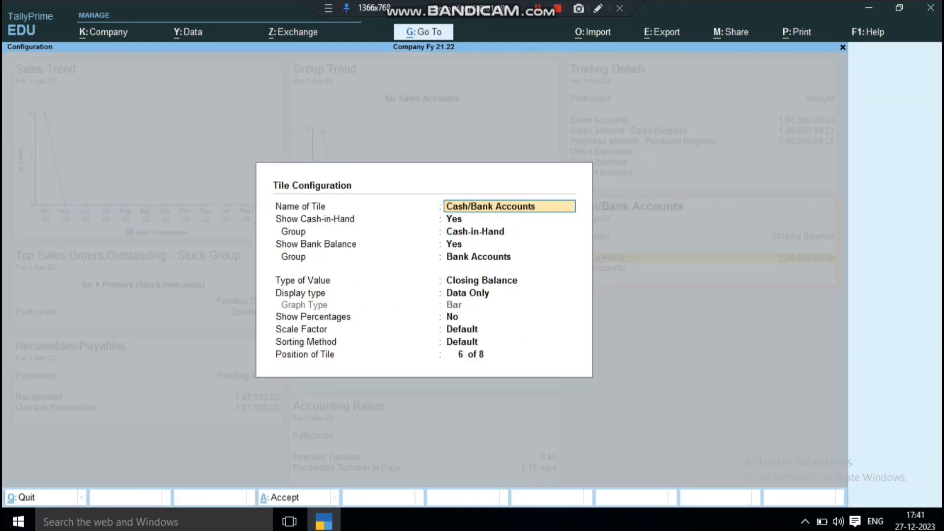
pyautogui.press('Return')
pyautogui.press('Return')
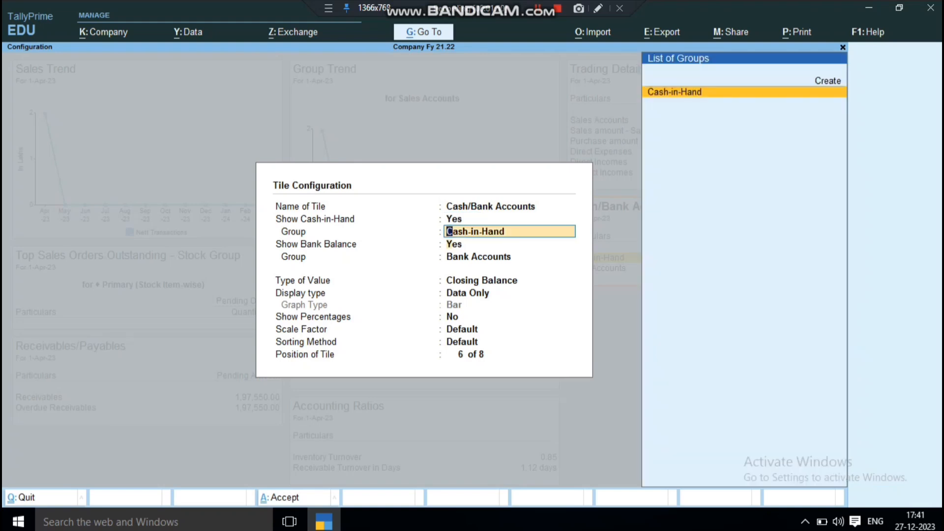
pyautogui.press('Return')
pyautogui.press('Return')
pyautogui.press('Return')
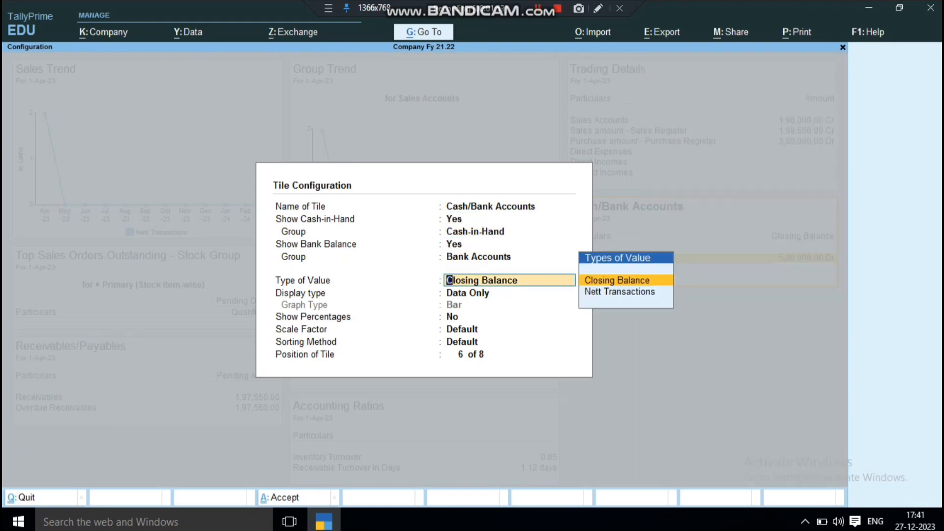
pyautogui.press('Return')
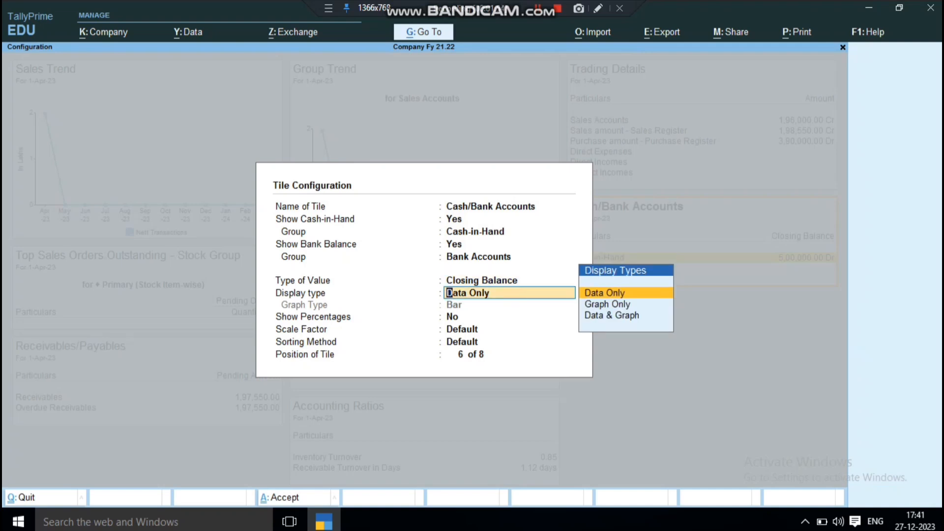
pyautogui.press('Return')
pyautogui.press('Return')
pyautogui.press('Return')
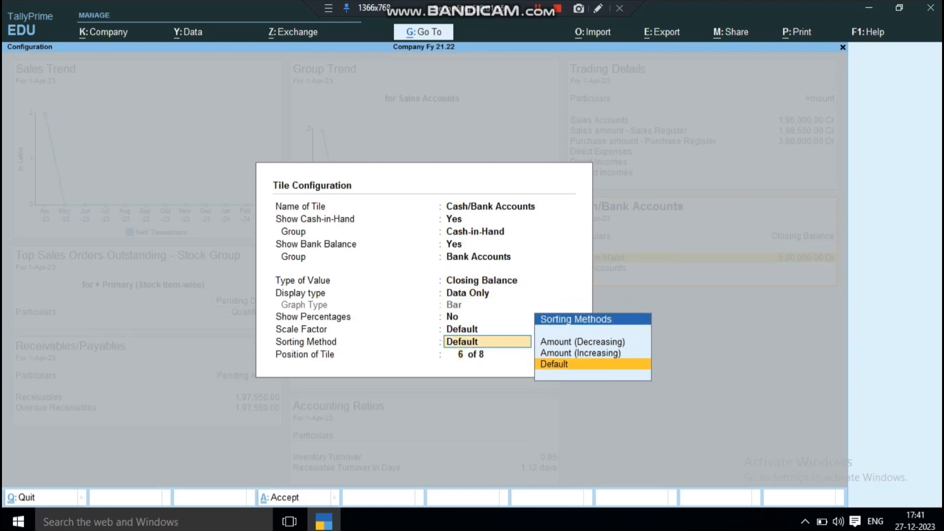
pyautogui.press('Return')
pyautogui.write('1')
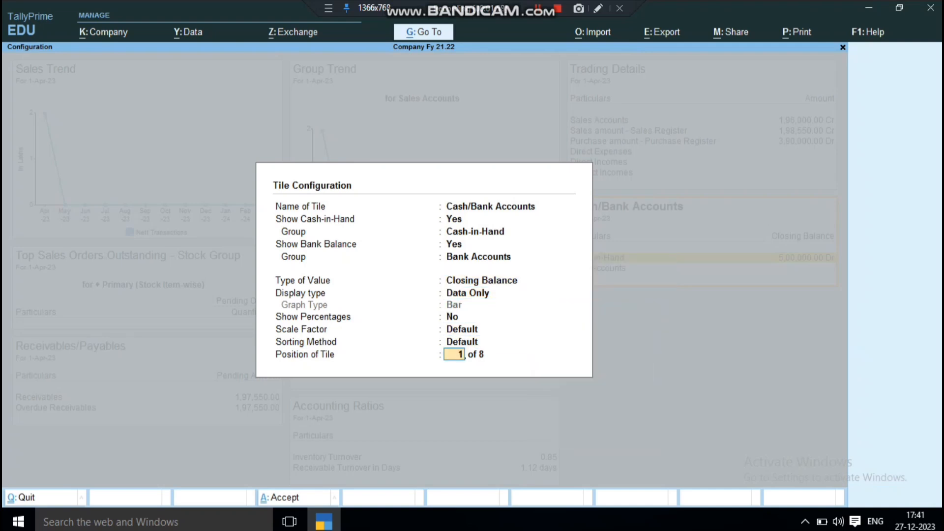
pyautogui.press('Return')
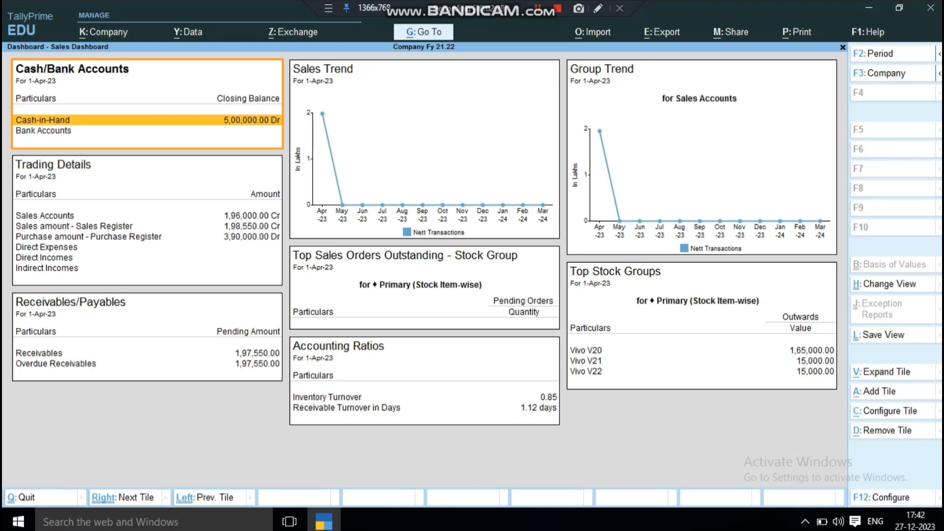
# Save the current dashboard view as "My Dashboard 1" without making it the default view or showing additional configuration.
pyautogui.hotkey('ctrl', 'l')
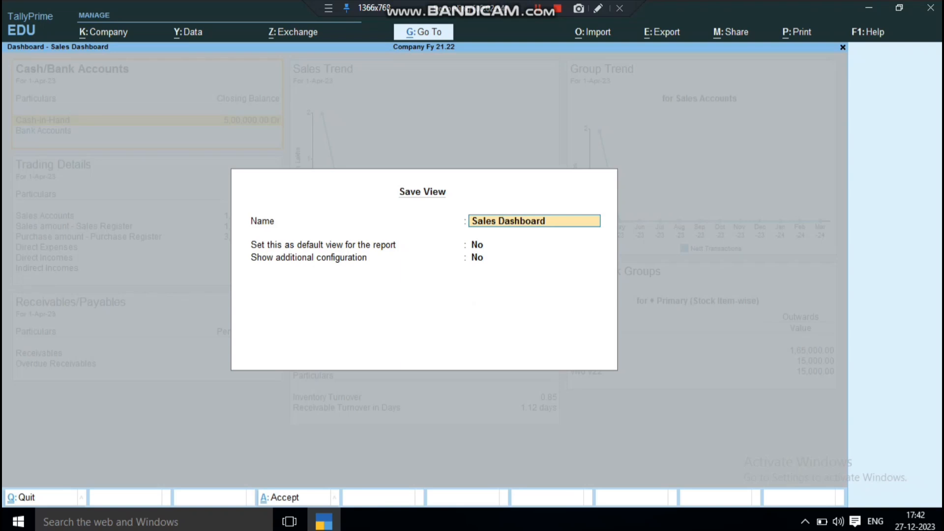
pyautogui.write('My ')
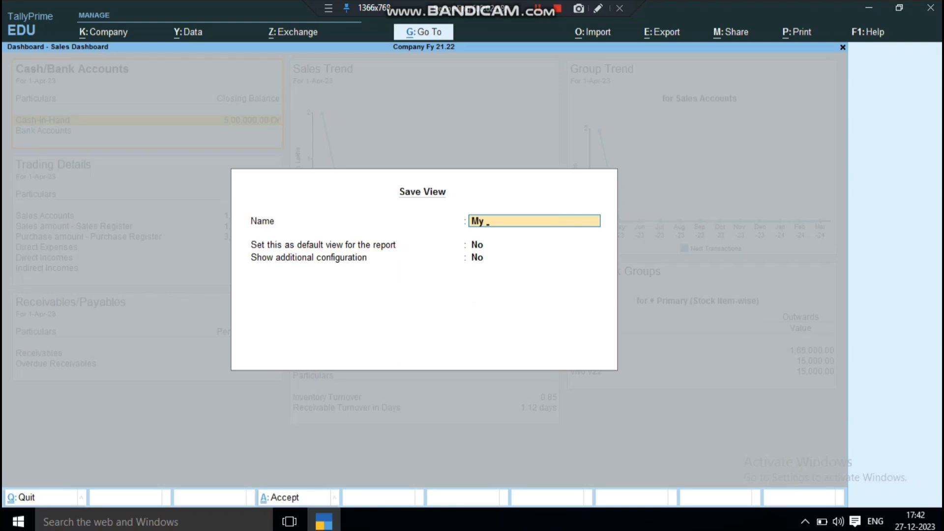
pyautogui.write('Dashboard 1')
pyautogui.press('Return')
pyautogui.press('Return')
pyautogui.press('Return')
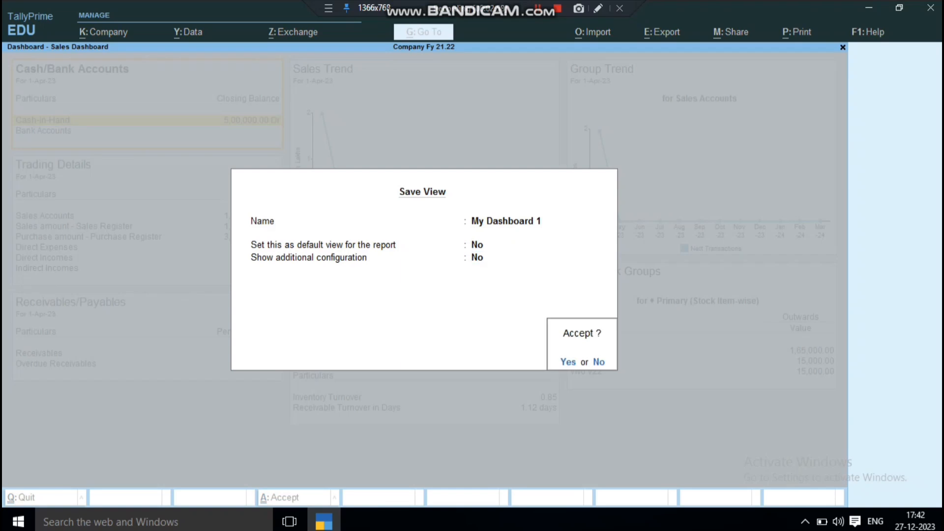
pyautogui.press('Return')
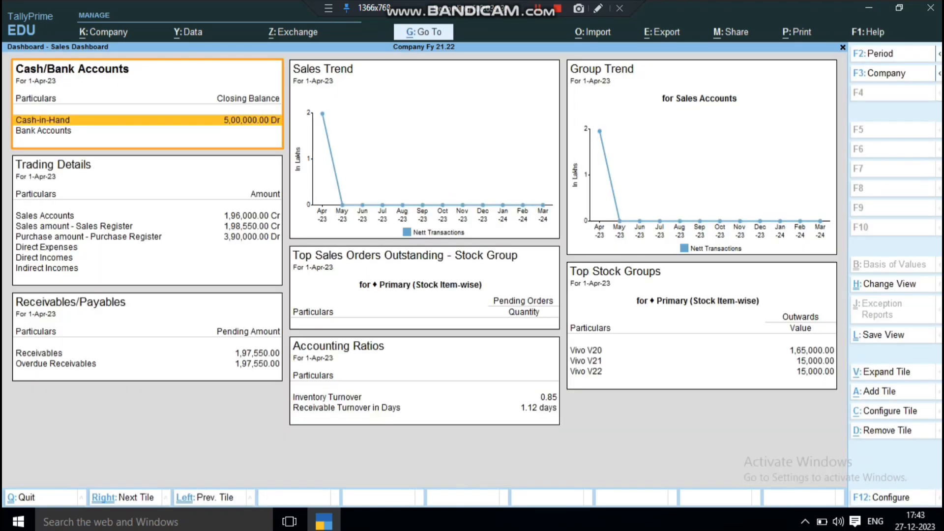
# Close the Sales Dashboard and quit the underlying Dashboard without saving its view, returning to the Gateway of Tally.
pyautogui.press('Escape')
pyautogui.press('Escape')
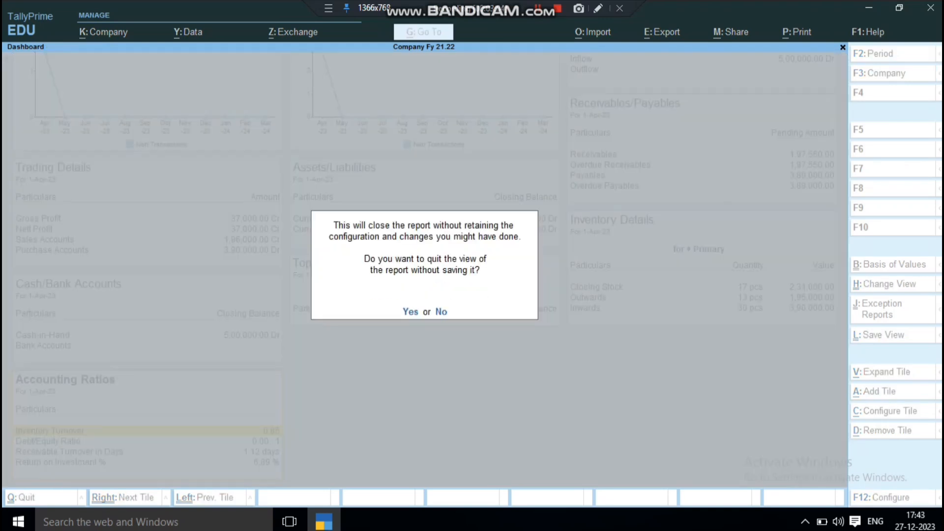
pyautogui.press('y')
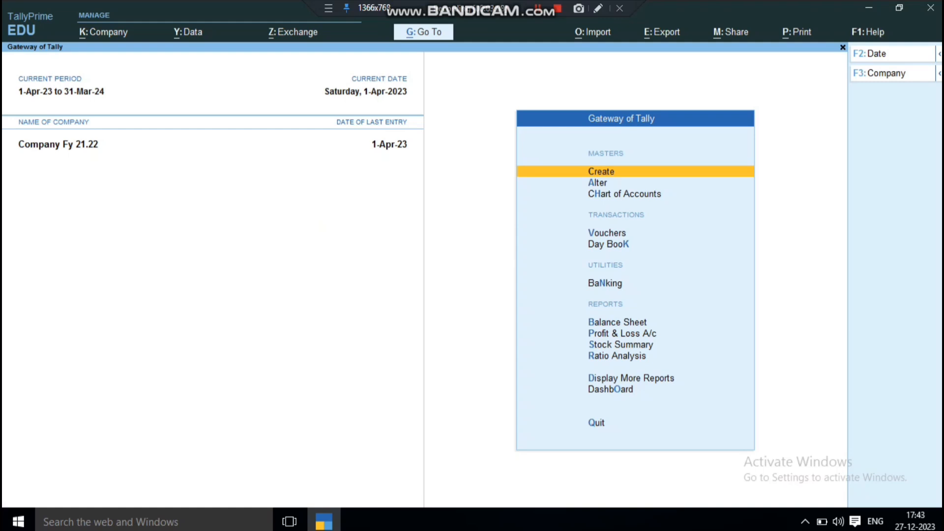
# Look up the saved view My Dashboard 1 among the reports, view it, and return to the Gateway of Tally.
pyautogui.hotkey('alt', 'g')
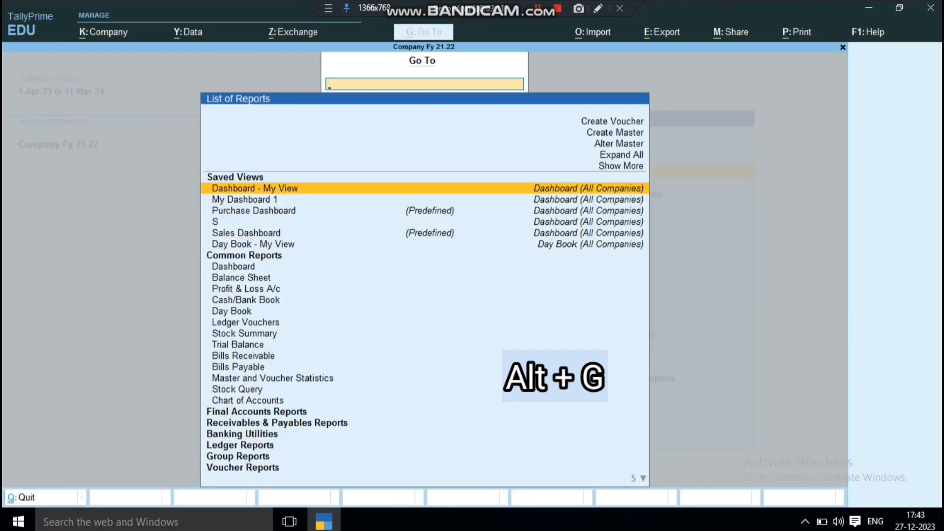
pyautogui.press('Down')
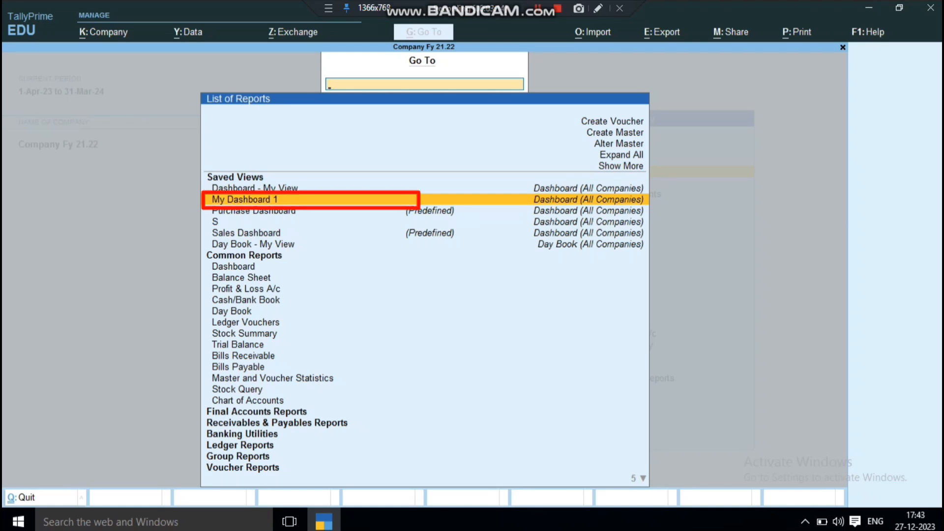
pyautogui.press('Up')
pyautogui.press('Down')
pyautogui.press('Down')
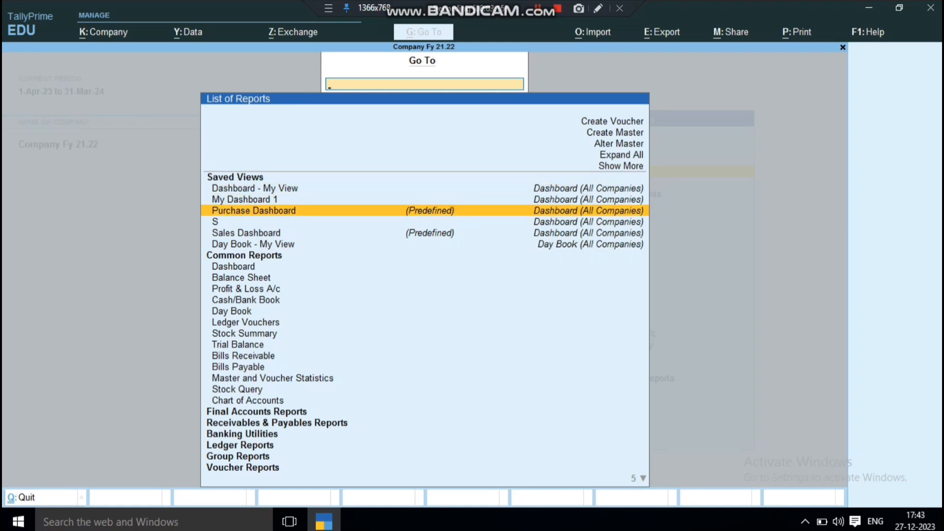
pyautogui.press('Up')
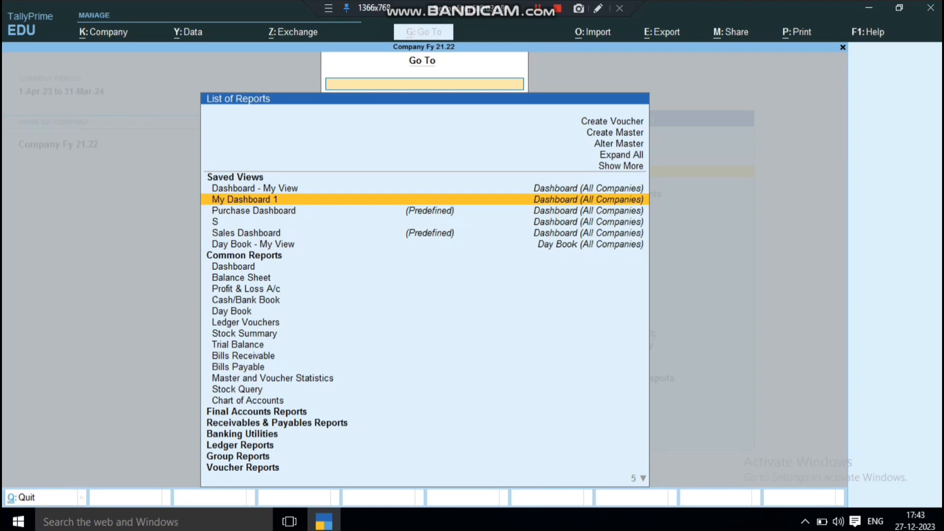
pyautogui.press('Return')
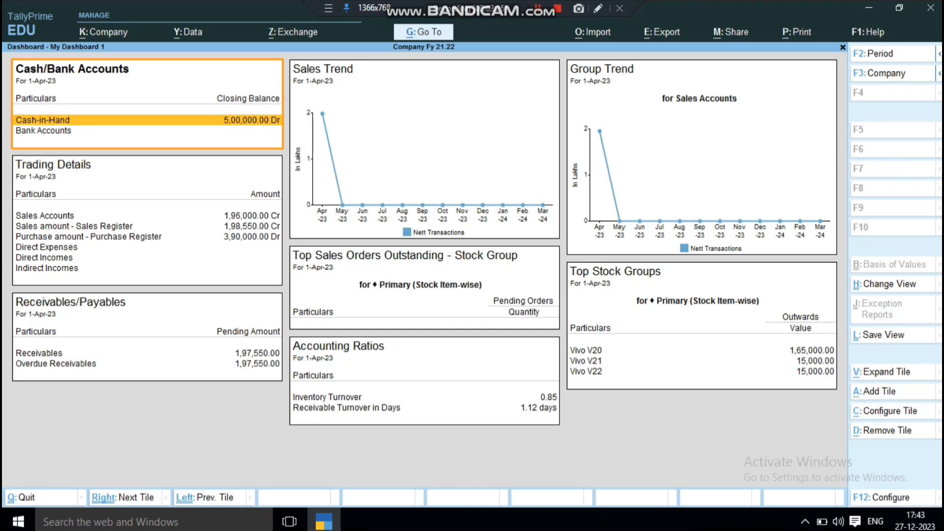
pyautogui.press('Escape')
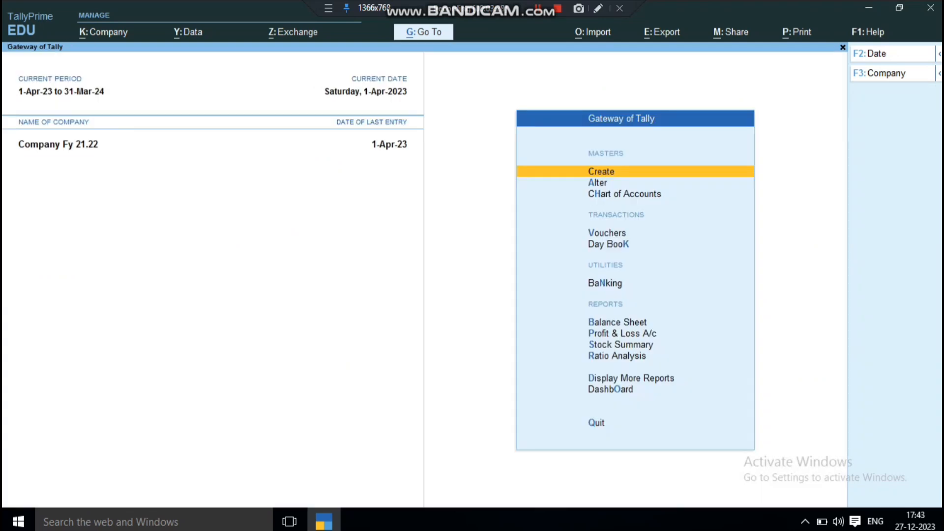
# View the Dashboard from the Gateway of Tally reports and return to the Gateway.
pyautogui.press('Down')
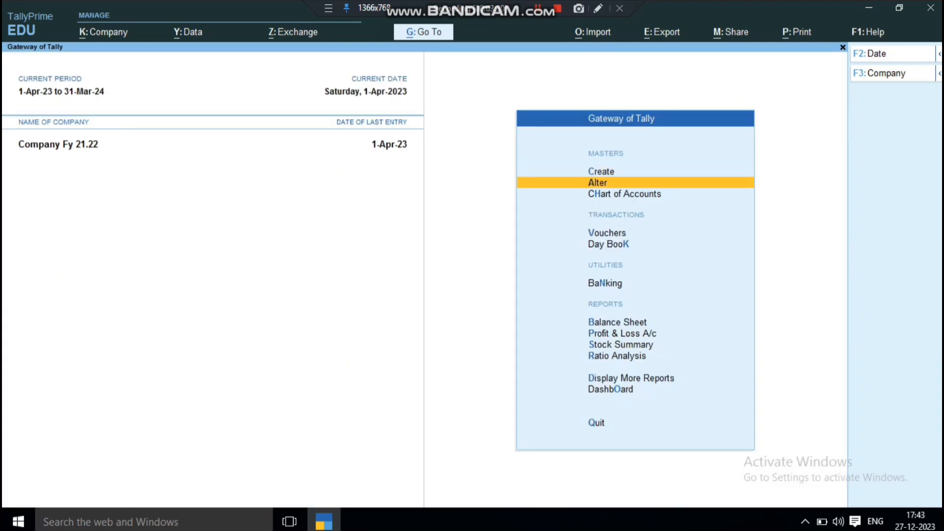
pyautogui.press('Down')
pyautogui.press('Down')
pyautogui.press('Down')
pyautogui.press('Down')
pyautogui.press('Down')
pyautogui.press('Down')
pyautogui.press('Down')
pyautogui.press('Down')
pyautogui.press('Down')
pyautogui.press('Down')
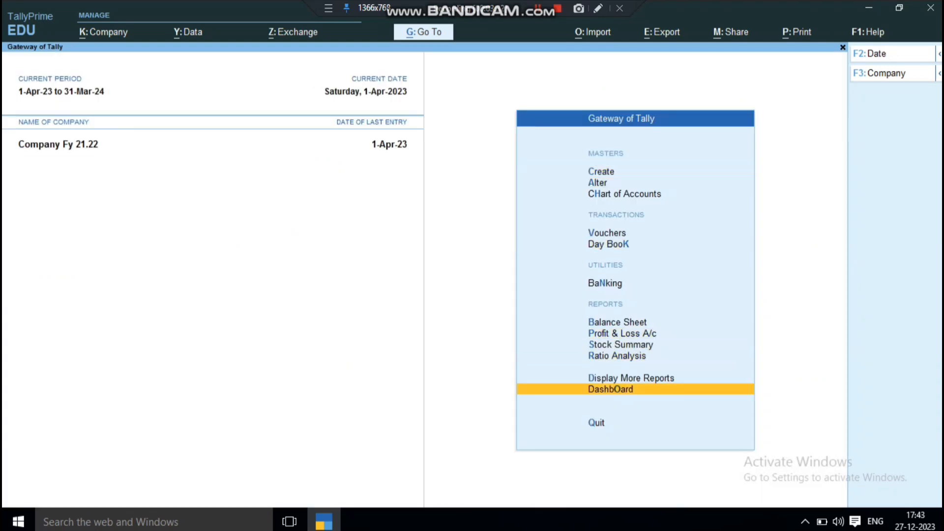
pyautogui.press('Return')
pyautogui.press('Escape')
# Open the Dashboard from the Common Reports in the Go To list.
pyautogui.press('alt')
pyautogui.hotkey('alt', 'g')
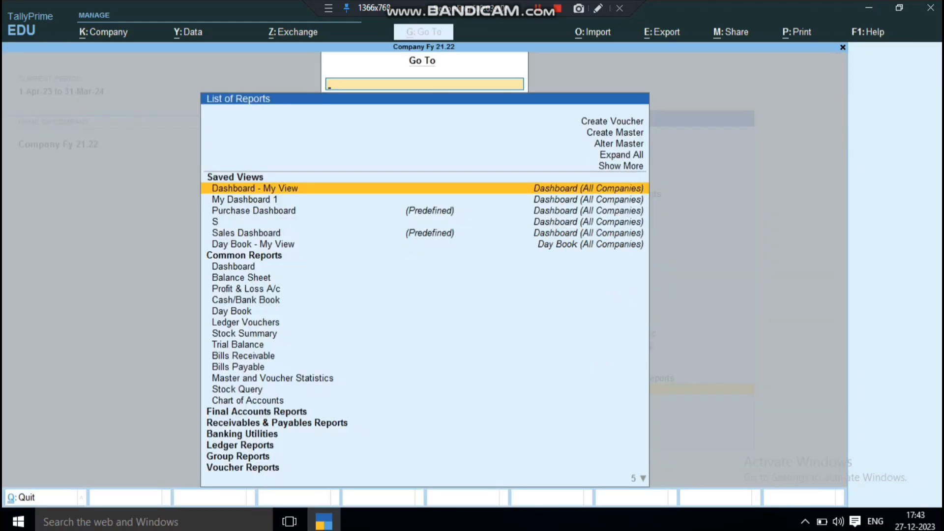
pyautogui.press('Down')
pyautogui.press('Down')
pyautogui.press('Down')
pyautogui.press('Down')
pyautogui.press('Down')
pyautogui.press('Down')
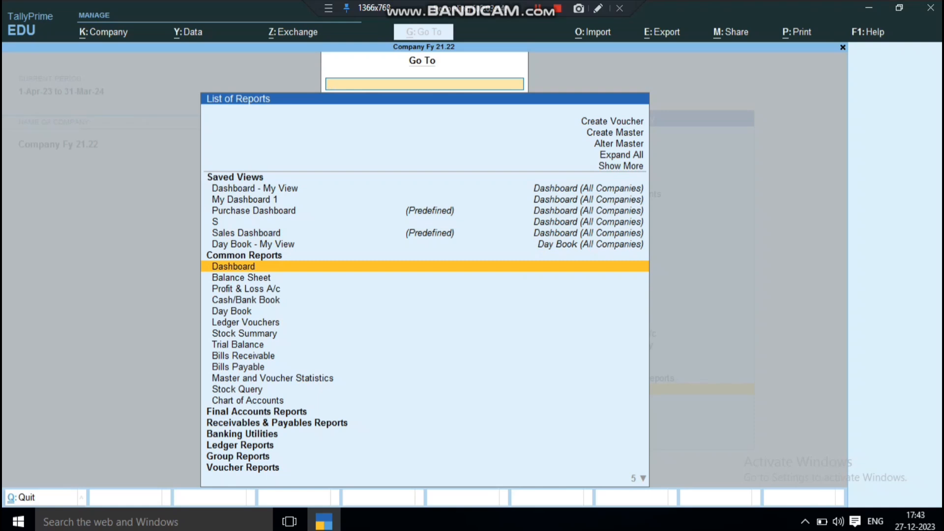
pyautogui.press('Return')
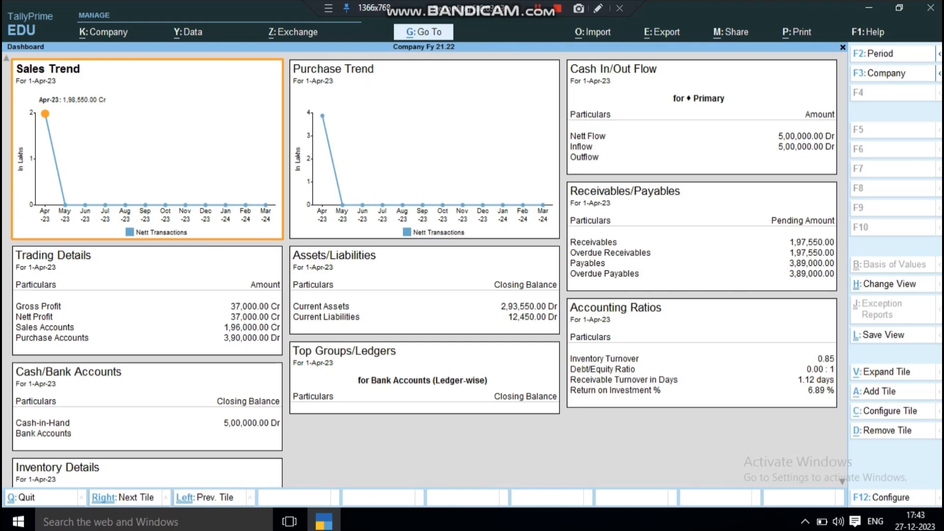
# Change the dashboard view to the predefined Sales Dashboard.
pyautogui.press('ctrl')
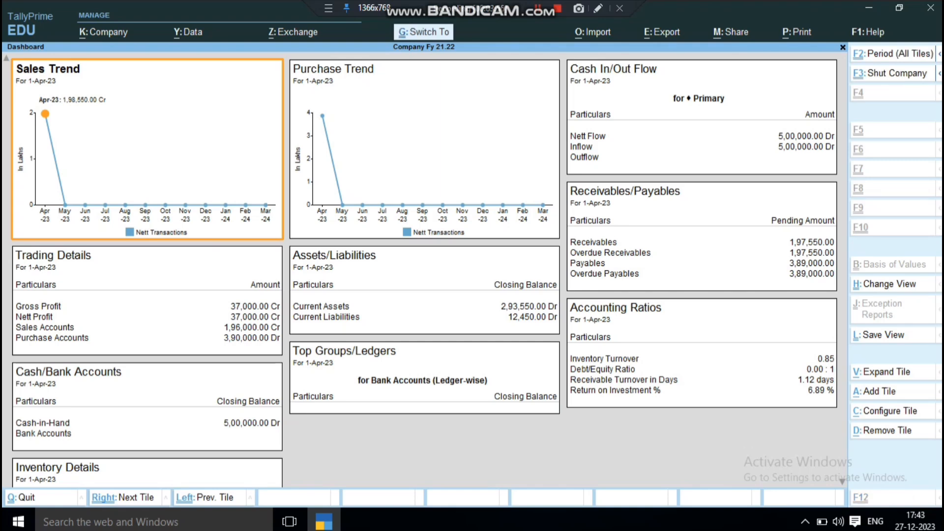
pyautogui.hotkey('ctrl', 'h')
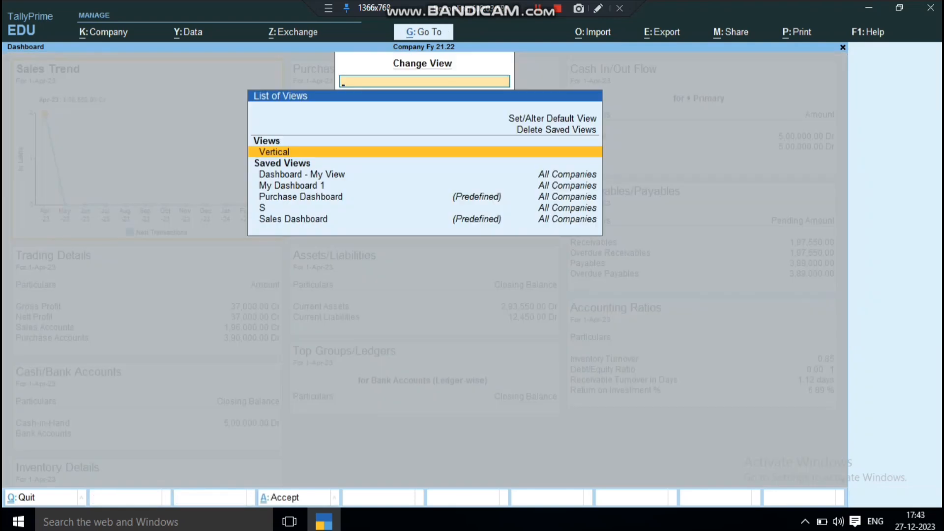
pyautogui.press('Down')
pyautogui.press('Down')
pyautogui.press('Down')
pyautogui.press('Down')
pyautogui.press('Down')
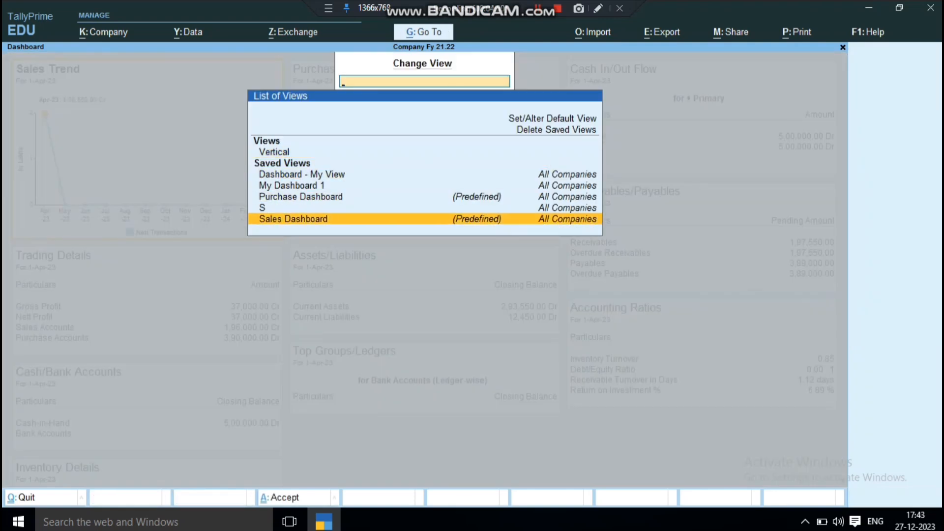
pyautogui.press('Return')
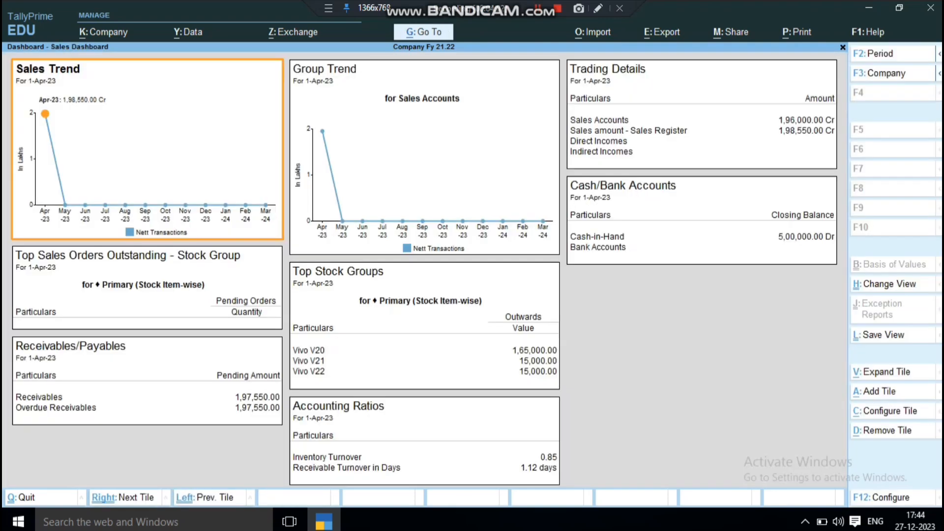
# Configure the Top Stock Groups tile to show its details from Lowest to Highest, keeping Stock Item-wise information and Outwards values.
pyautogui.press('Right')
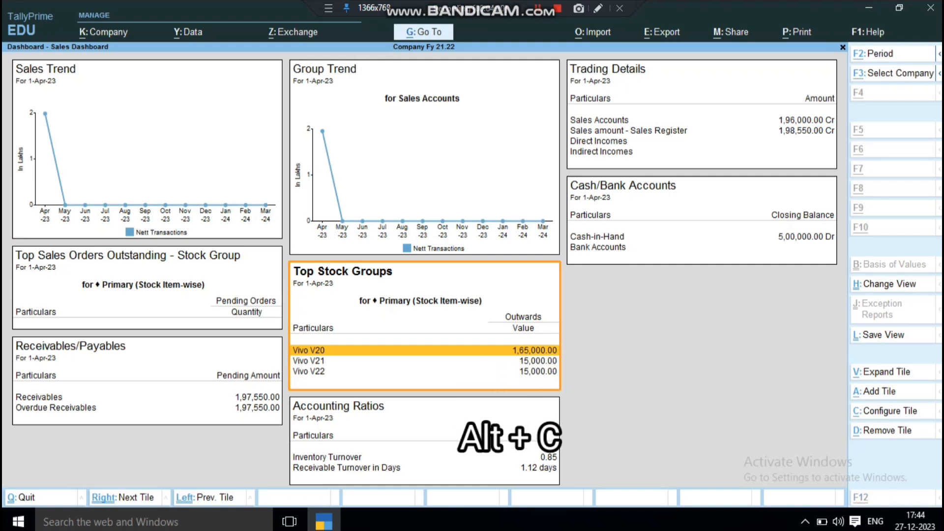
pyautogui.hotkey('alt', 'c')
pyautogui.press('Return')
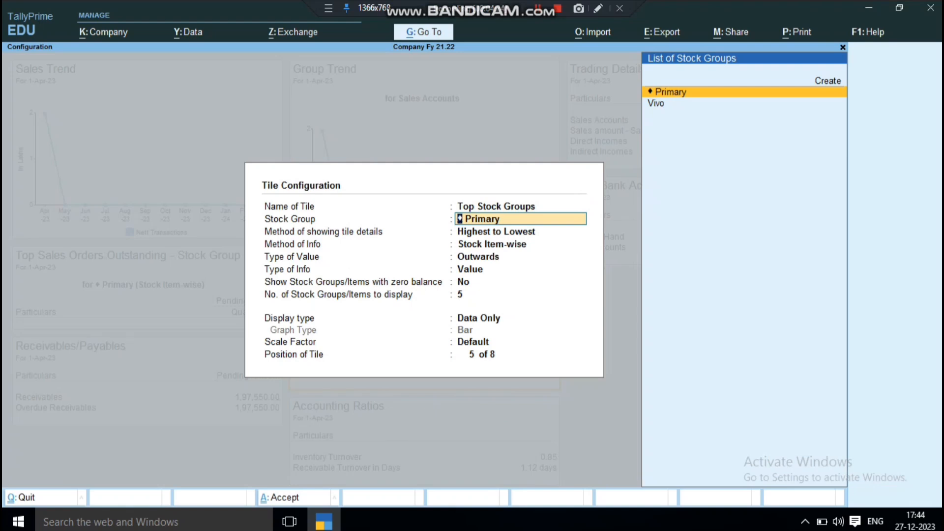
pyautogui.press('Return')
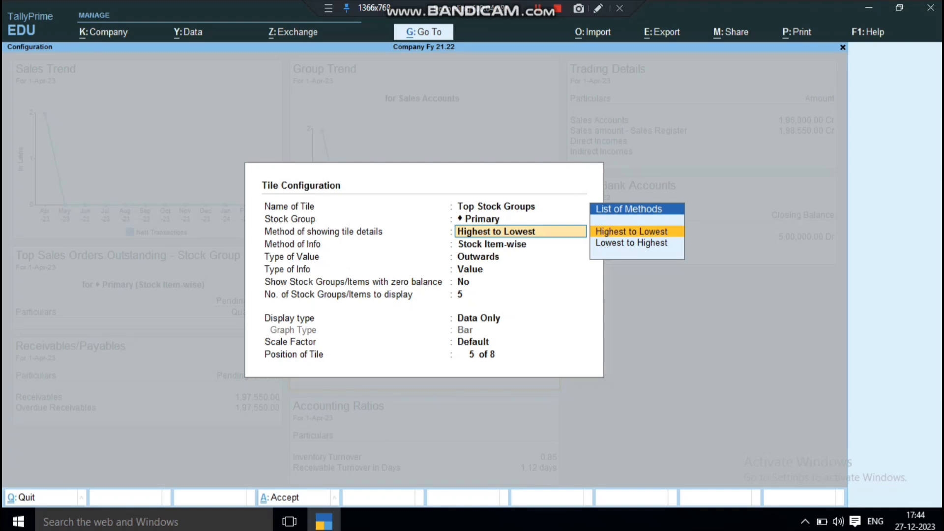
pyautogui.press('Down')
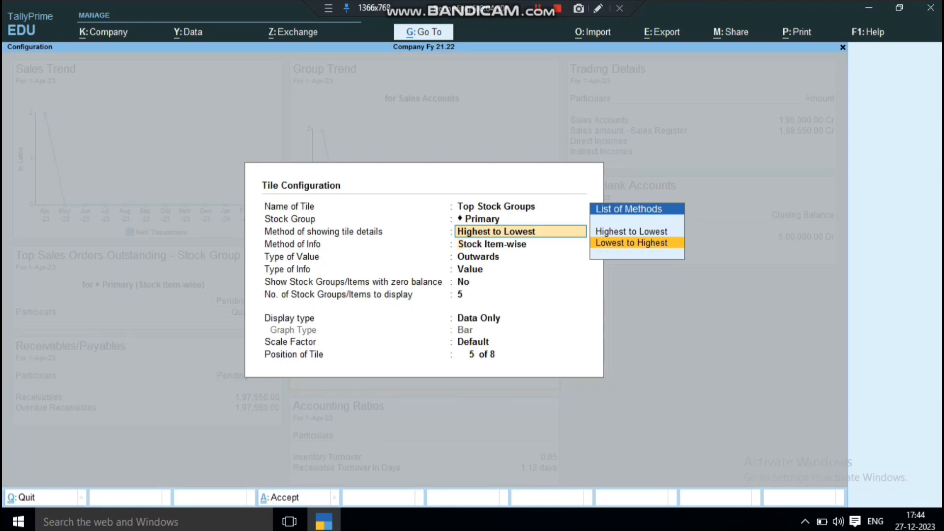
pyautogui.press('Return')
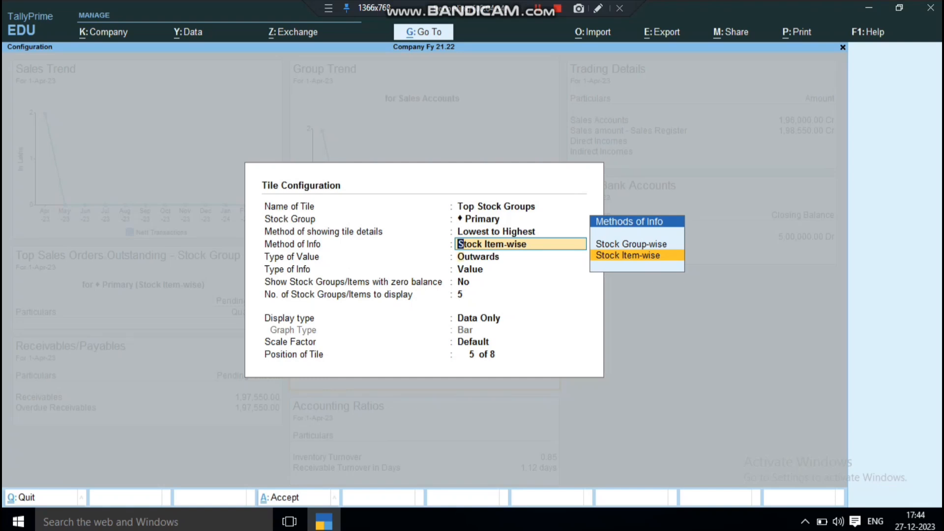
pyautogui.press('Return')
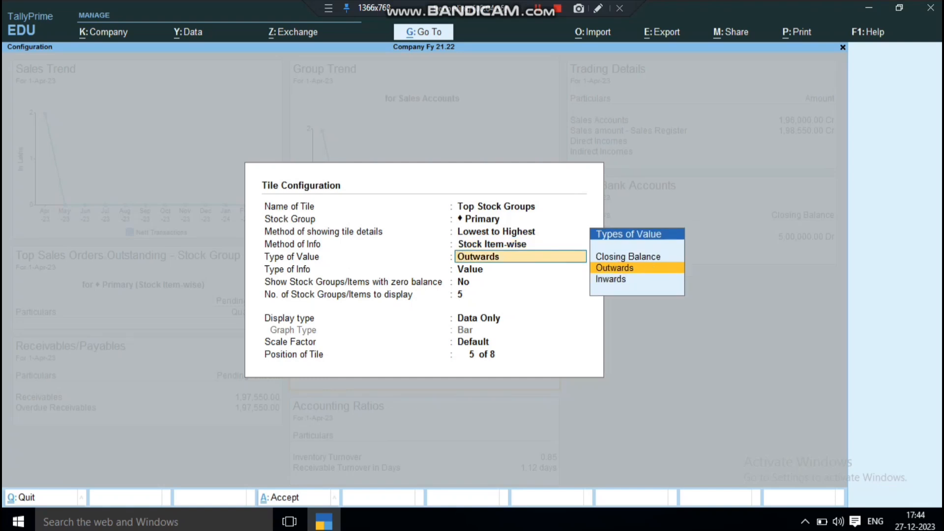
pyautogui.press('Return')
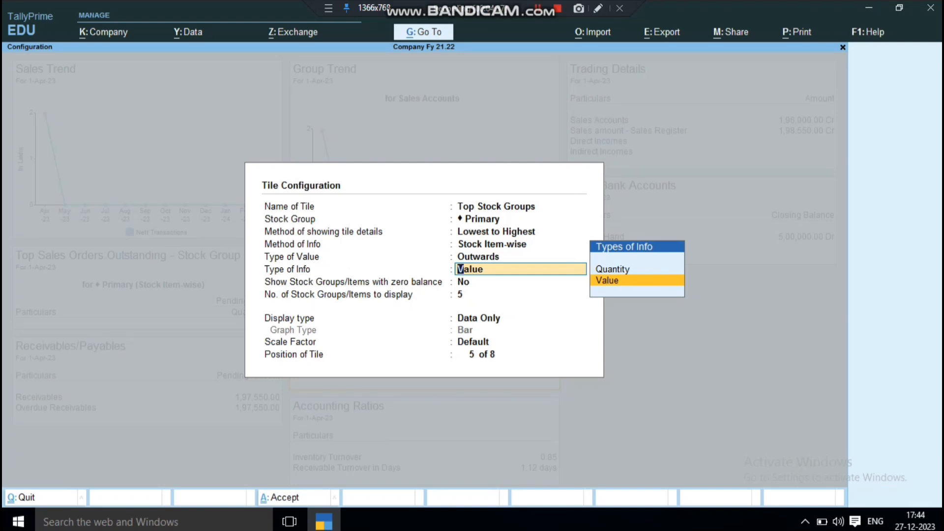
# Set the tile's type of info to Quantity, show stock groups/items with zero balance, and accept the configuration.
pyautogui.press('Up')
pyautogui.press('Return')
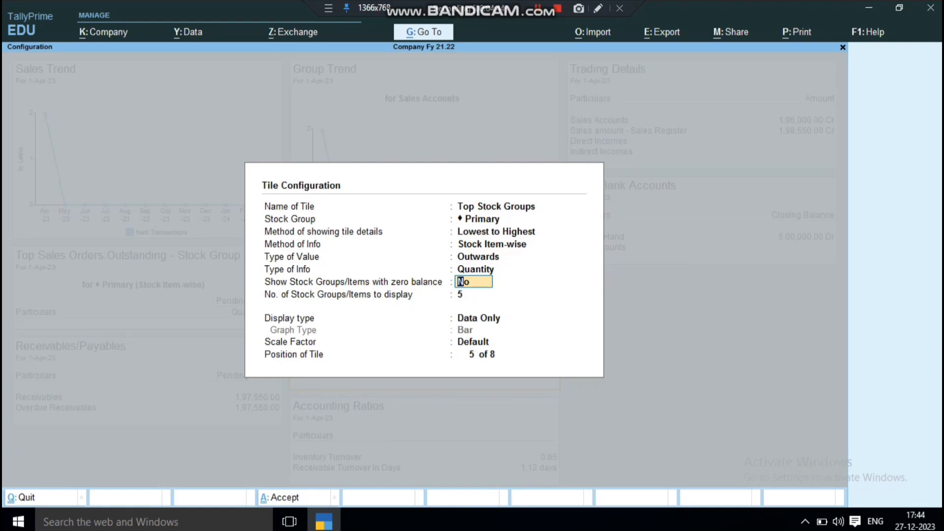
pyautogui.press('y')
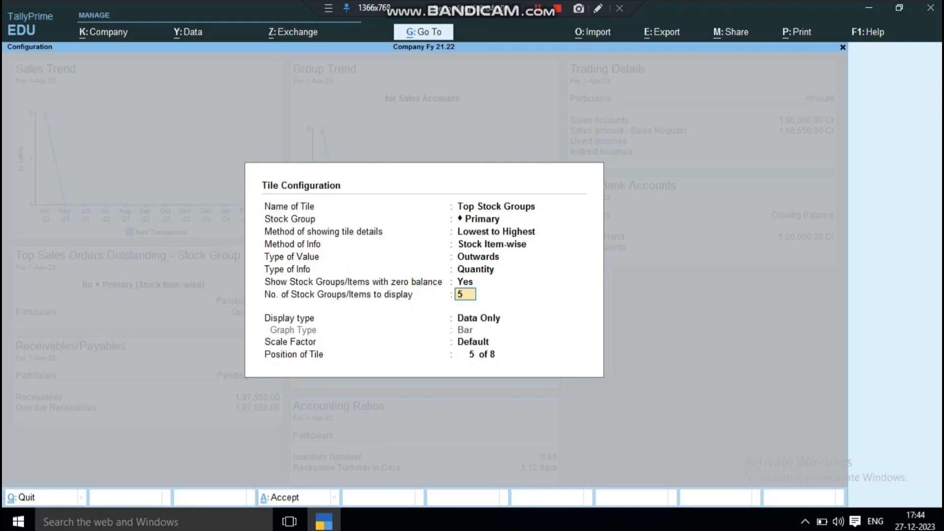
pyautogui.press('ctrl')
pyautogui.hotkey('ctrl', 'a')
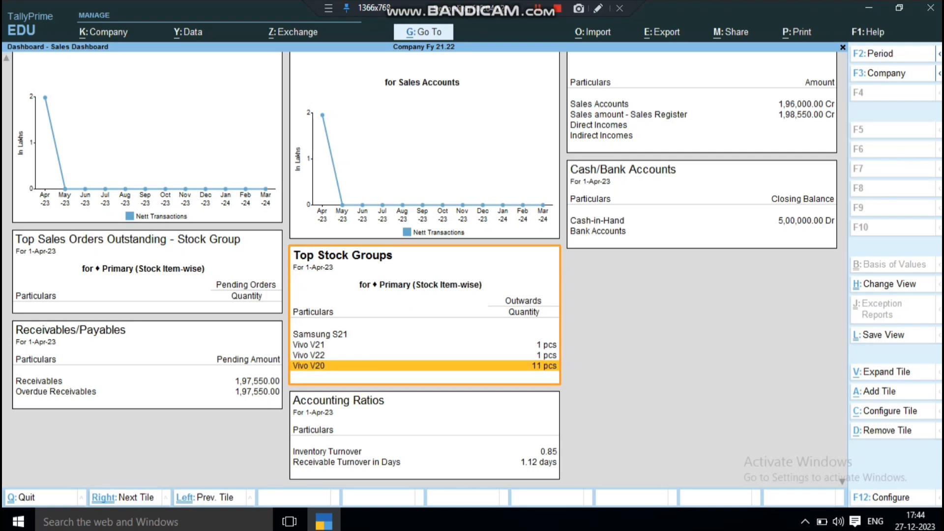
# Examine the stock items and their outward quantities in the Top Stock Groups tile, including the zero-balance item.
pyautogui.press('Up')
pyautogui.press('Up')
pyautogui.press('Up')
pyautogui.moveTo(286, 322)
pyautogui.mouseDown()
pyautogui.moveTo(473, 340)
pyautogui.moveTo(421, 323)
pyautogui.moveTo(286, 324)
pyautogui.mouseUp()
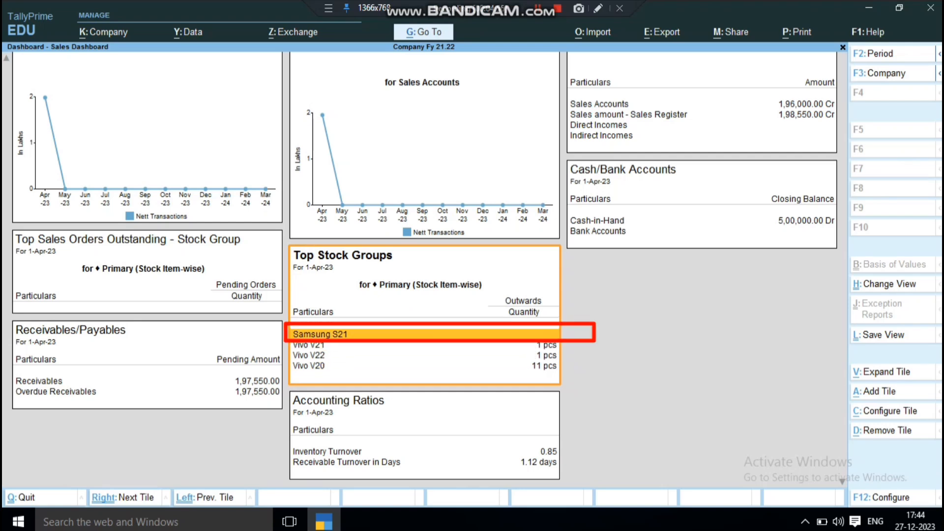
pyautogui.press('Down')
pyautogui.press('Down')
pyautogui.press('Down')
pyautogui.press('Up')
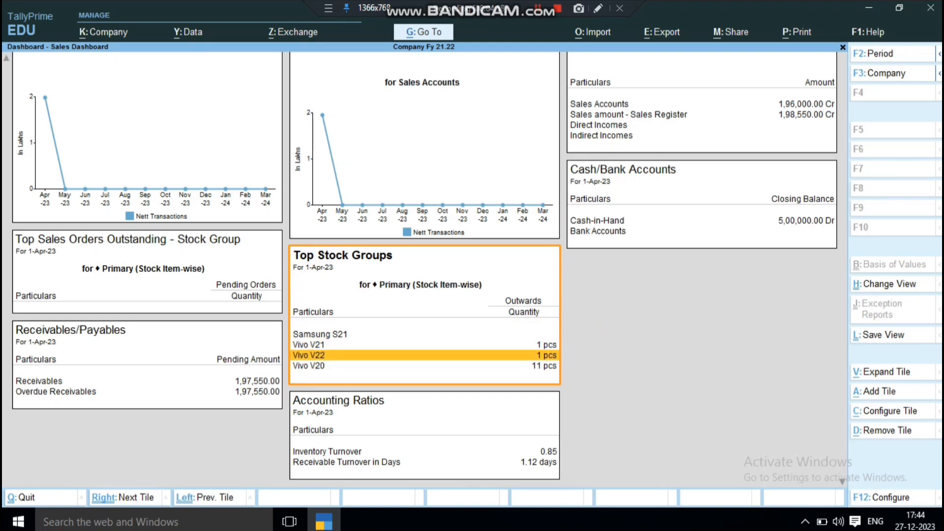
pyautogui.press('Up')
pyautogui.press('Up')
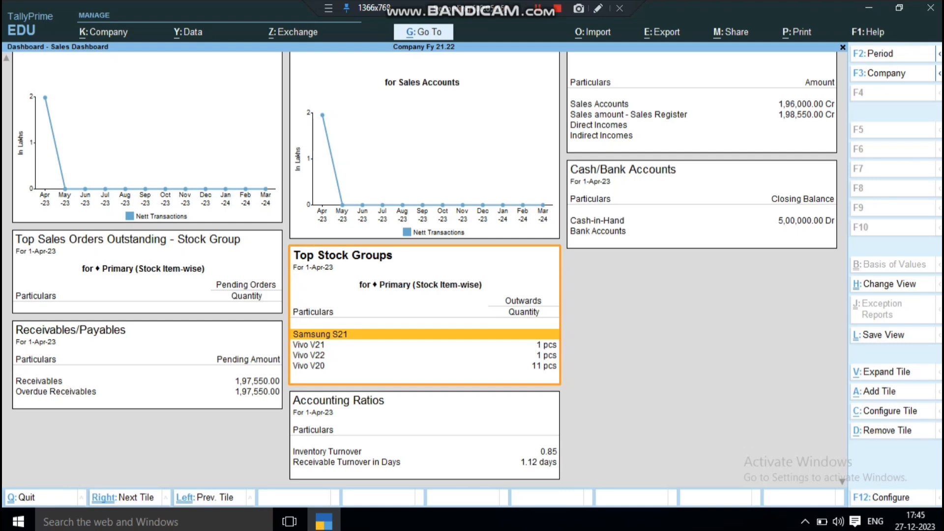
# Drill down into the monthly summaries of Samsung S21 and Vivo V21, and return to the Sales Dashboard.
pyautogui.press('Return')
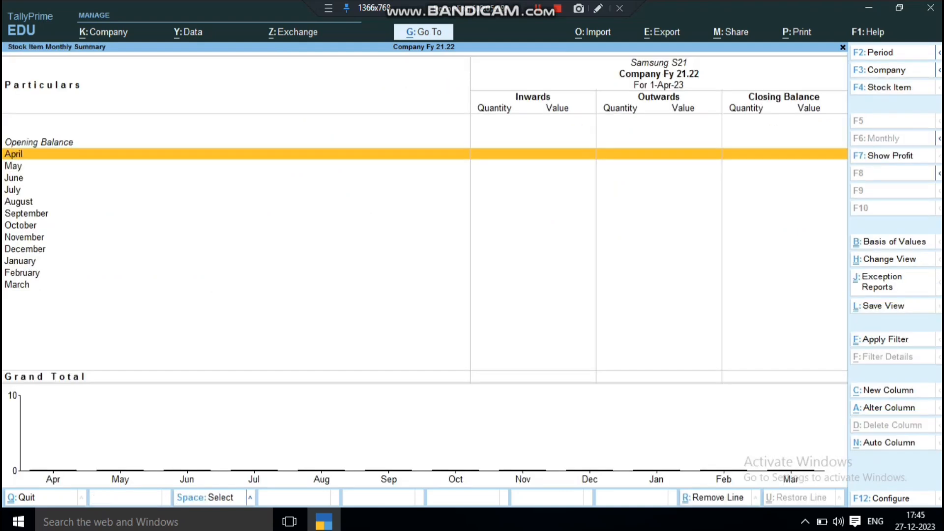
pyautogui.press('Return')
pyautogui.press('Escape')
pyautogui.press('Escape')
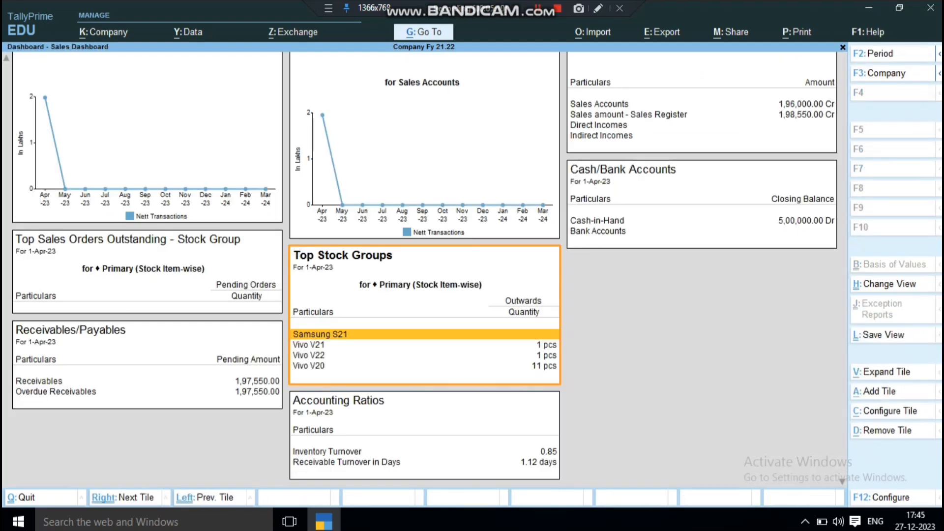
pyautogui.press('Down')
pyautogui.press('Return')
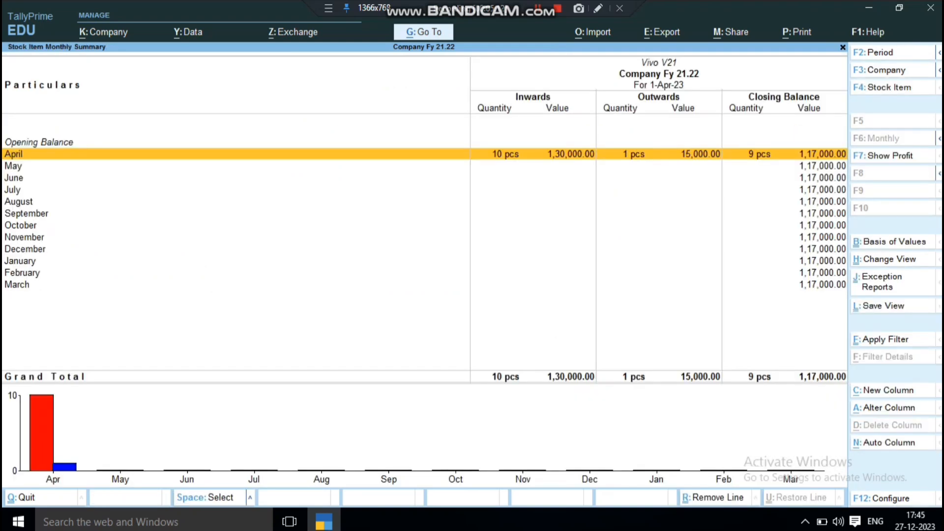
pyautogui.press('Return')
pyautogui.press('Escape')
pyautogui.press('Escape')
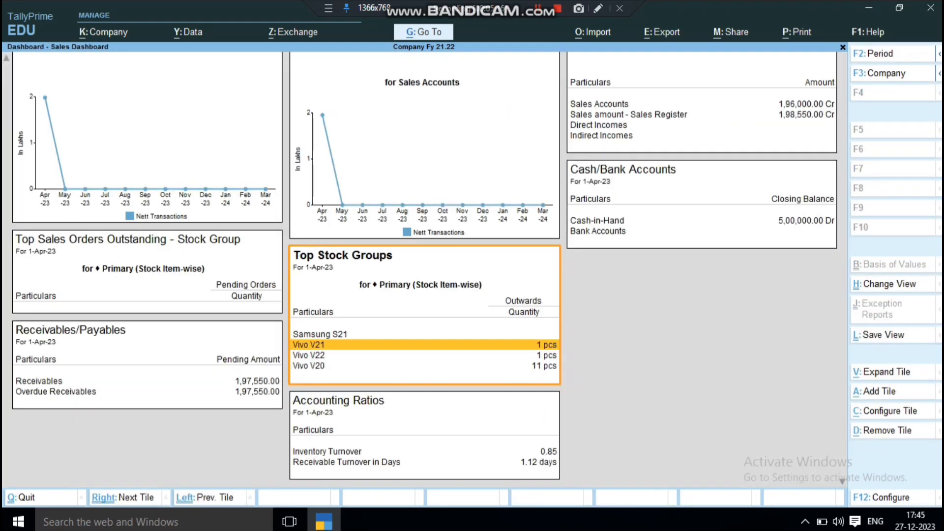
# Drill down into Cash-in-Hand from the Cash/Bank Accounts tile and return to the Sales Dashboard.
pyautogui.hotkey('ctrl', 'Right')
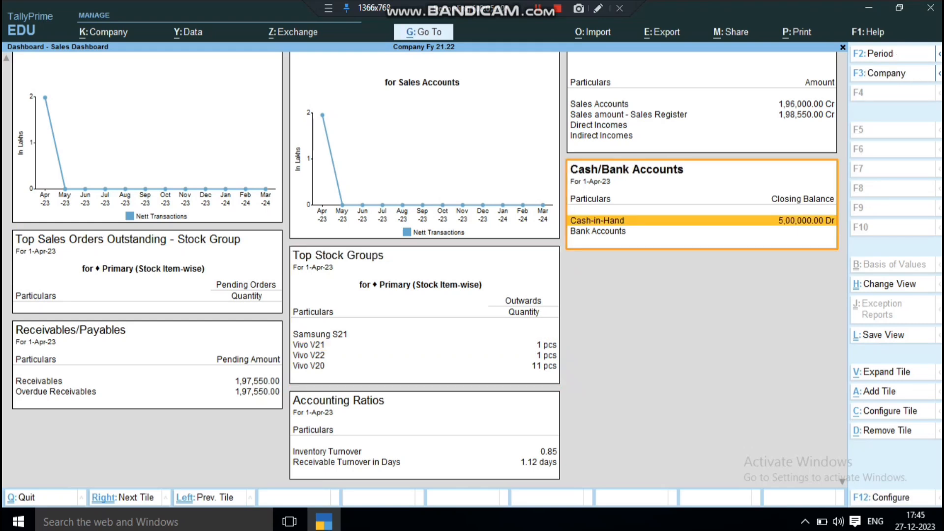
pyautogui.press('Return')
pyautogui.press('Return')
pyautogui.press('Return')
pyautogui.press('Escape')
pyautogui.press('Escape')
pyautogui.press('Escape')
pyautogui.press('Escape')
pyautogui.press('Escape')
# Move through the tiles to Accounting Ratios, drill down from Inventory Turnover, and return to the dashboard.
pyautogui.hotkey('ctrl', 'Left')
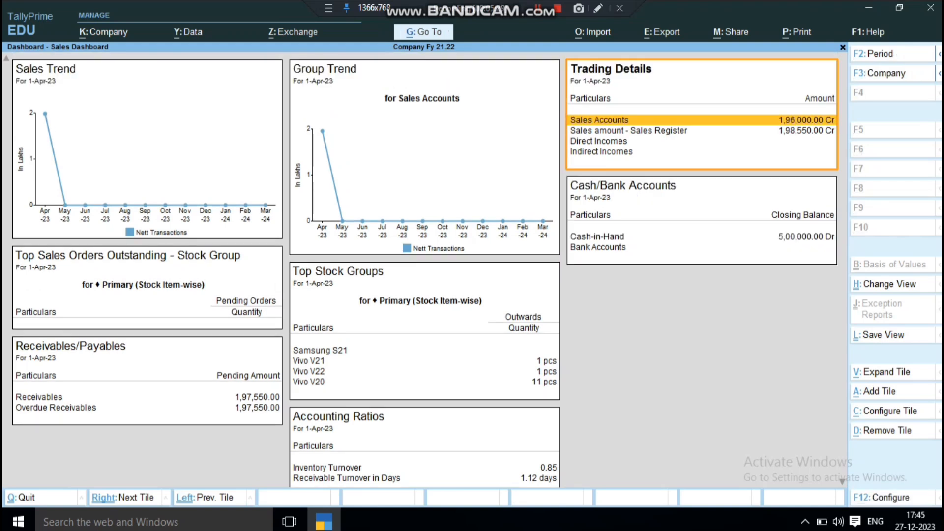
pyautogui.hotkey('ctrl', 'Left')
pyautogui.press('Down')
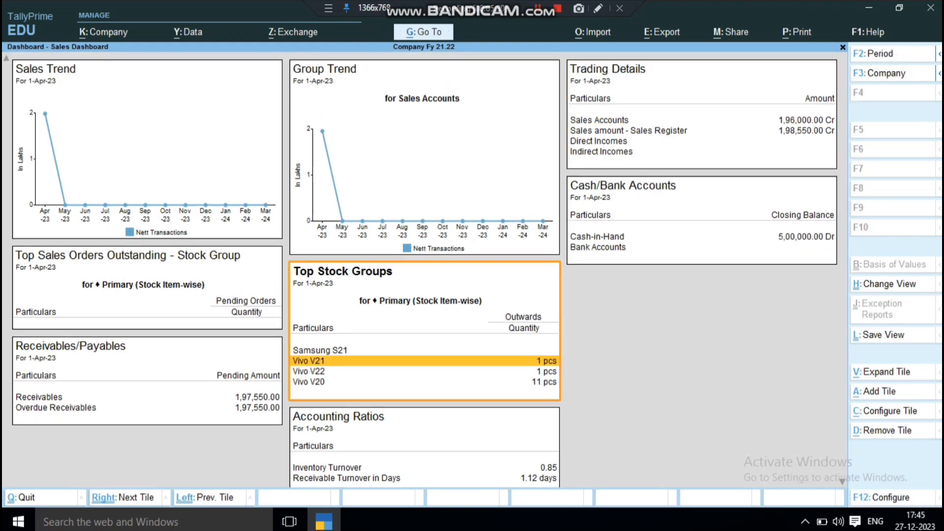
pyautogui.press('ctrl')
pyautogui.hotkey('ctrl', 'Down')
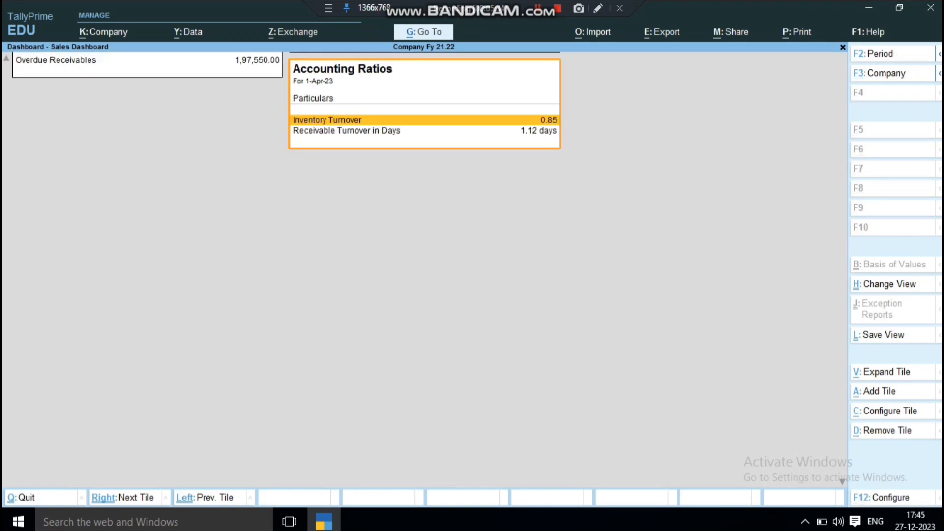
pyautogui.press('Return')
pyautogui.press('Down')
pyautogui.press('Right')
pyautogui.press('Up')
pyautogui.press('Escape')
pyautogui.press('Escape')
# Quit the Sales Dashboard view without saving its changes and return to the default Dashboard.
pyautogui.press('Escape')
pyautogui.press('Escape')
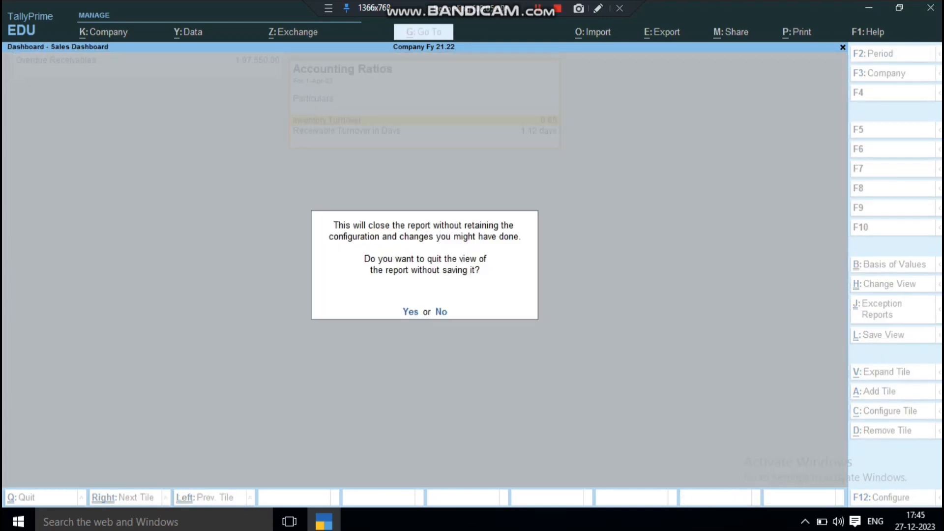
pyautogui.press('Return')
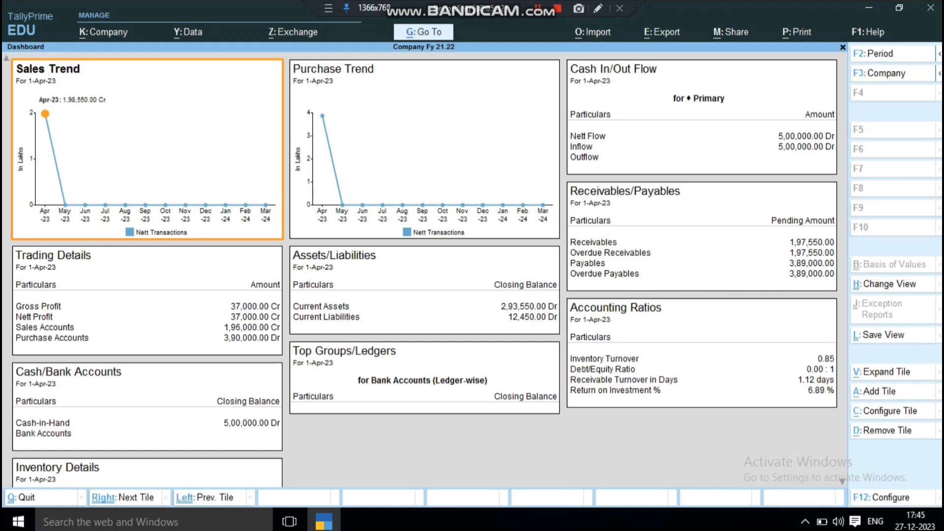